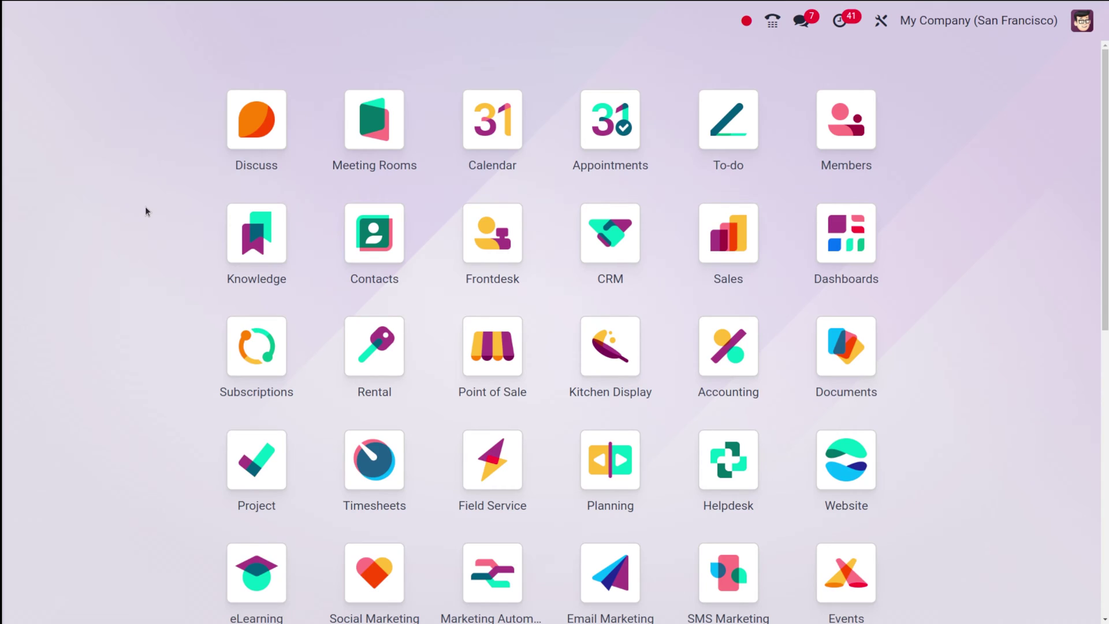
Step: Filter the app search with 'ac' to list apps such as Accounting
text(ac)
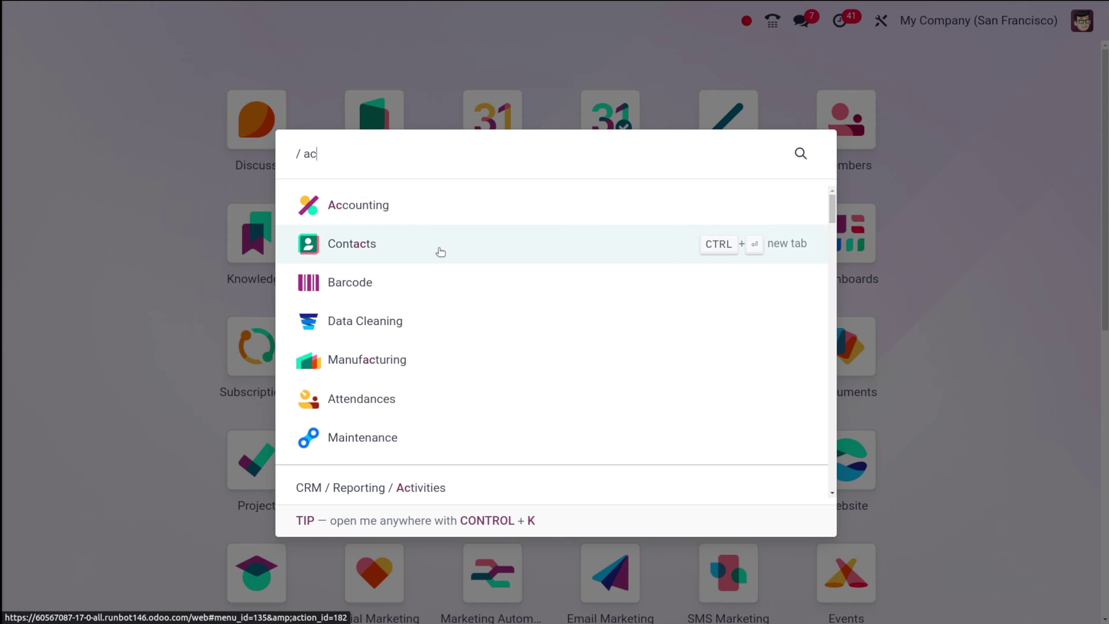
Step: Open Accounting and go to Configuration > Settings
click(388, 216)
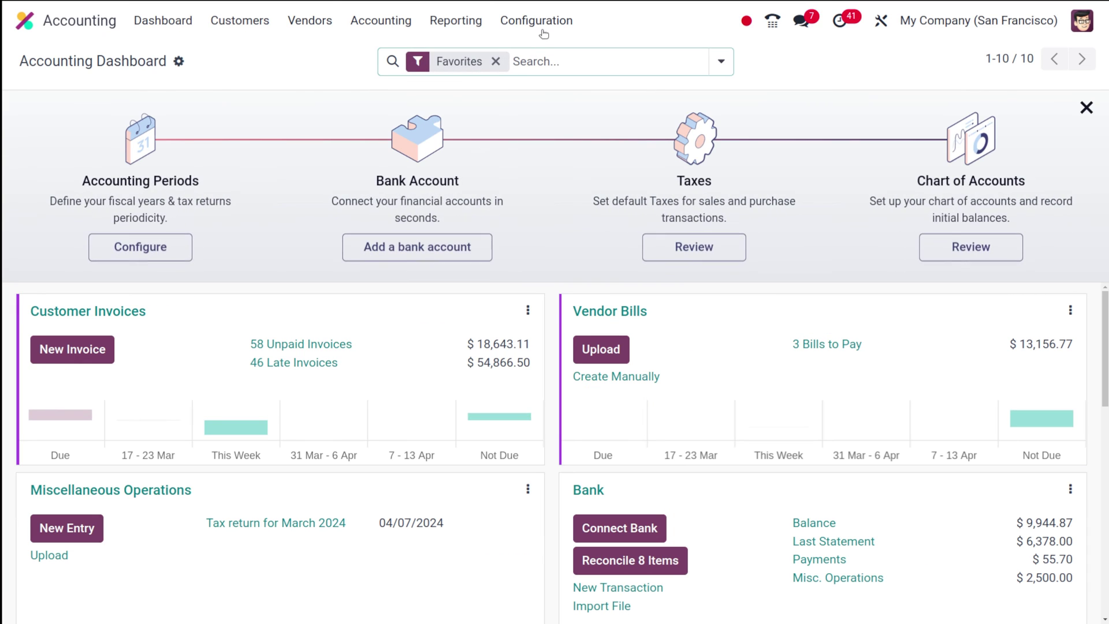
click(536, 20)
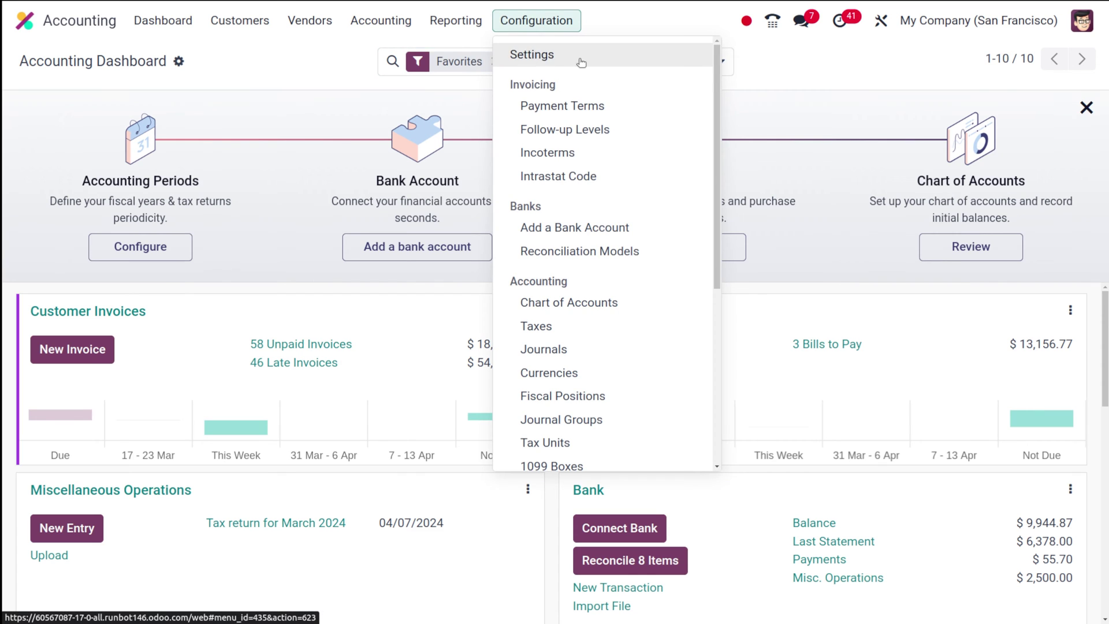
click(532, 57)
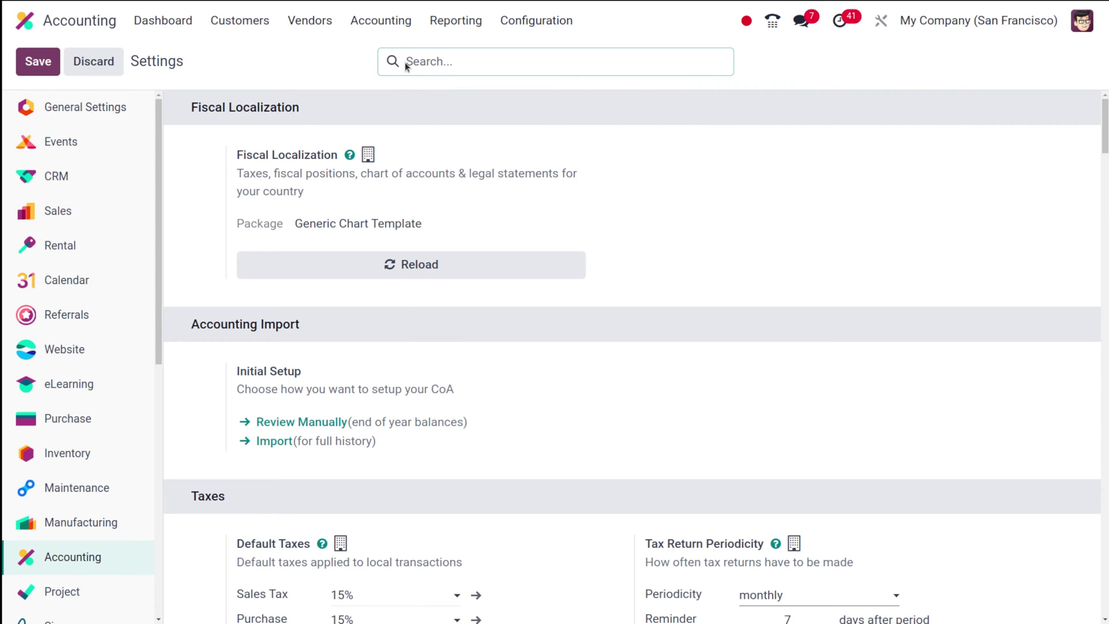
Step: Save Default Terms & Conditions as the note 'terms and conditions sample', then go home
text(terms)
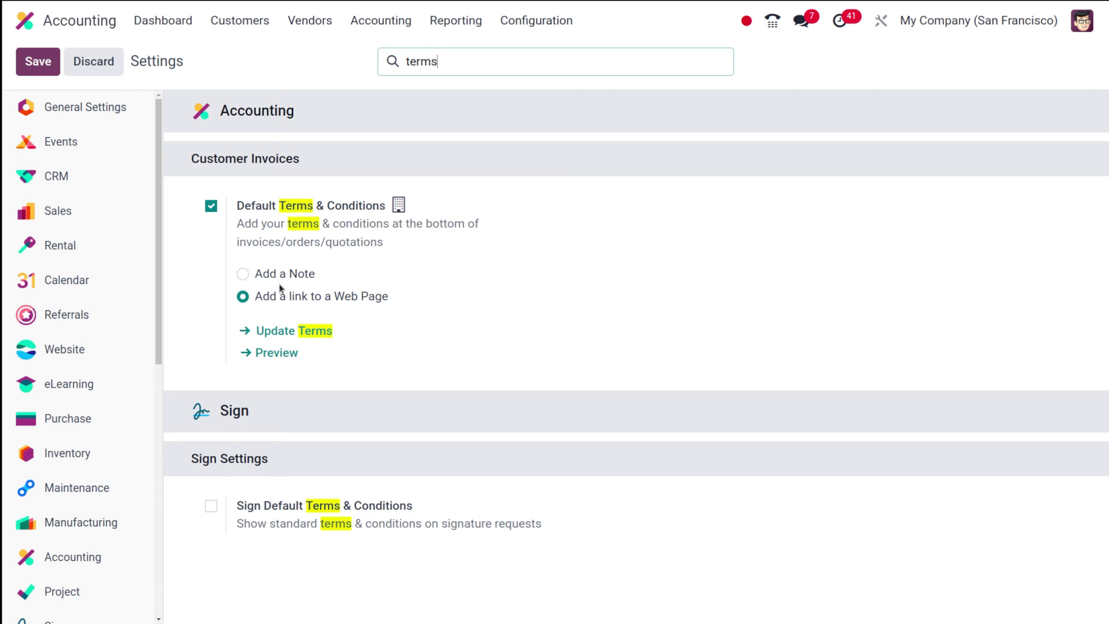
click(244, 275)
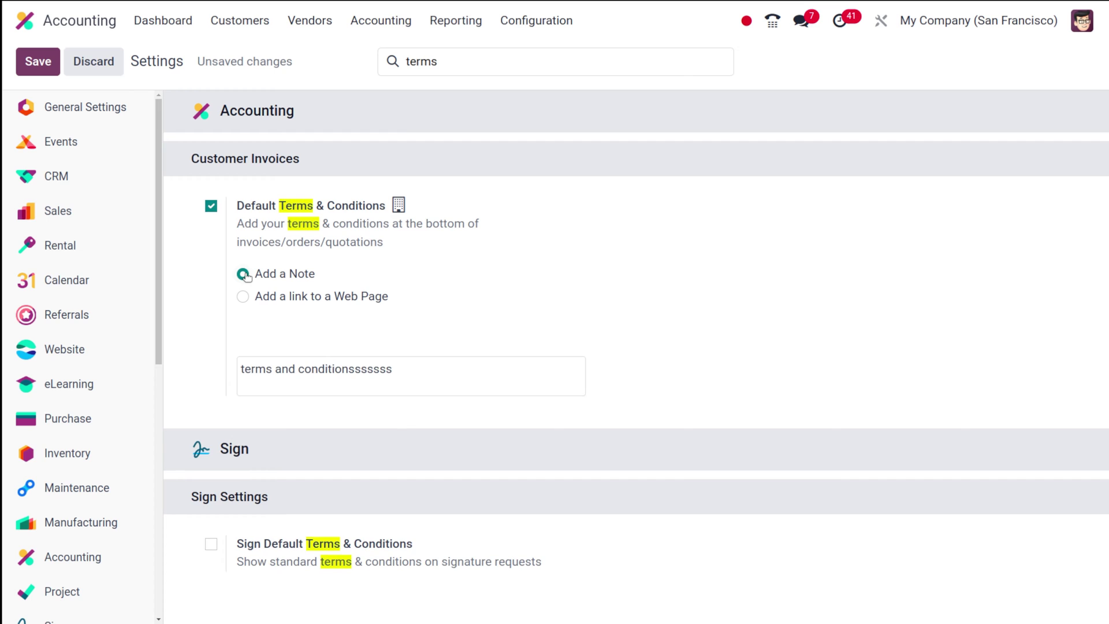
click(411, 365)
key(BackSpace)
key(BackSpace)
key(BackSpace)
key(BackSpace)
key(BackSpace)
text(sam)
click(43, 61)
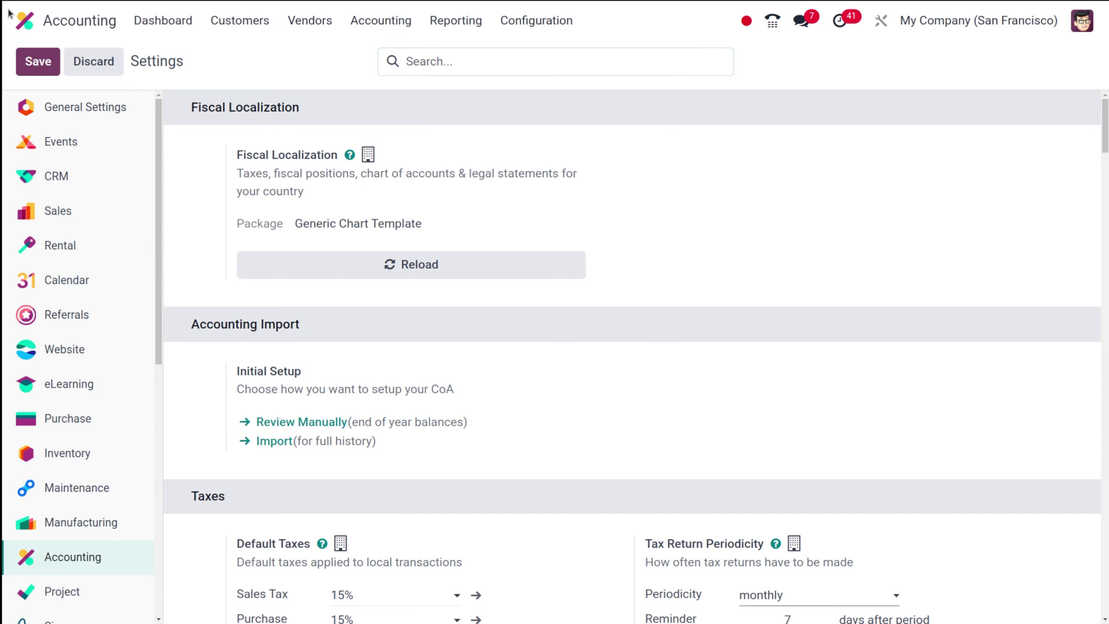
click(23, 20)
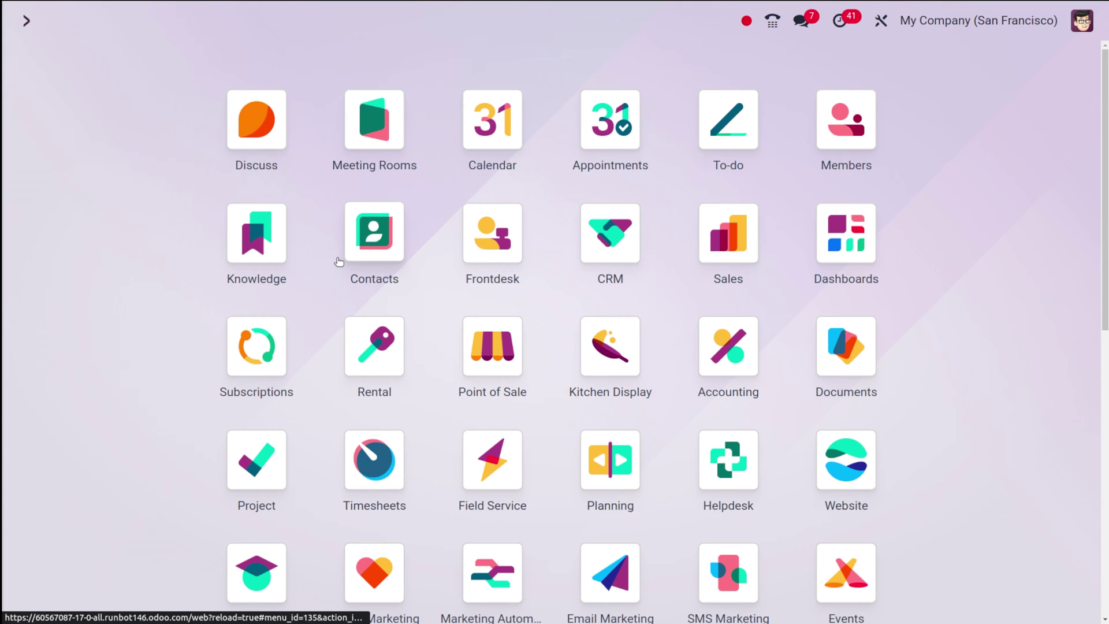
Step: Open the Sales app via 'sa' and create a new quotation
text(sa)
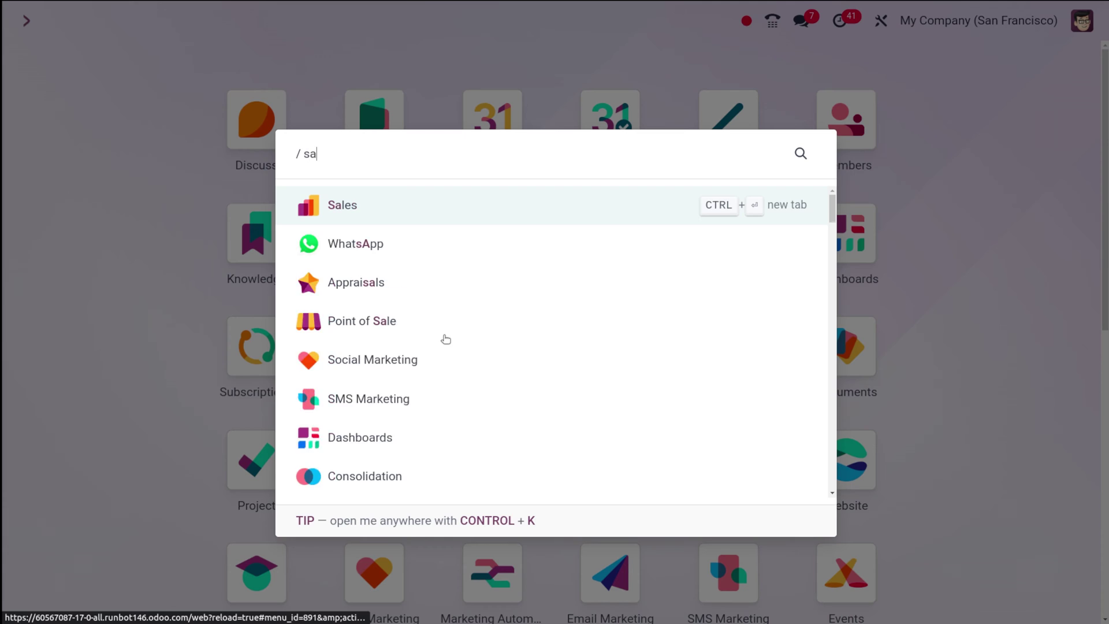
click(382, 206)
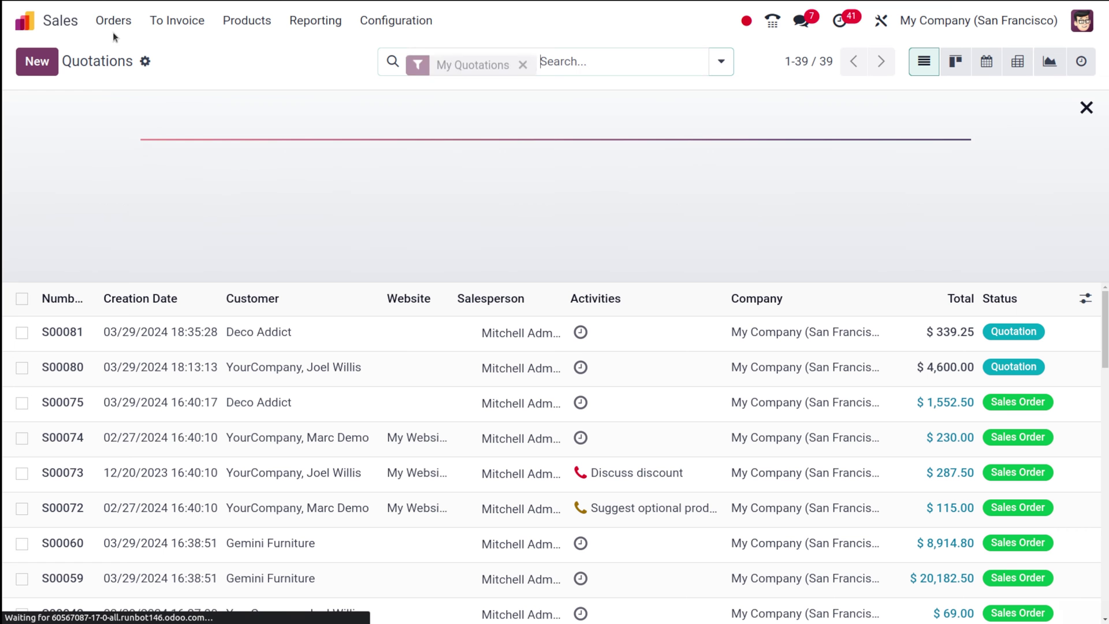
click(50, 54)
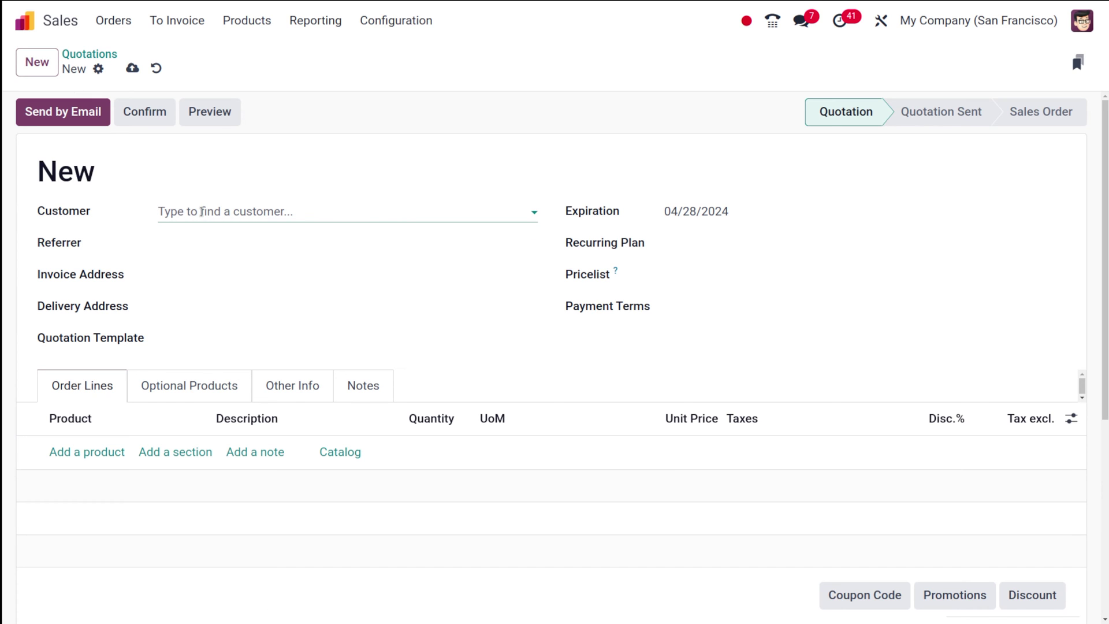
Step: Save quotation S00082 for Deco Addict with Acoustic Bloc Screens ($295.00) and open Send by Email
click(201, 212)
click(197, 263)
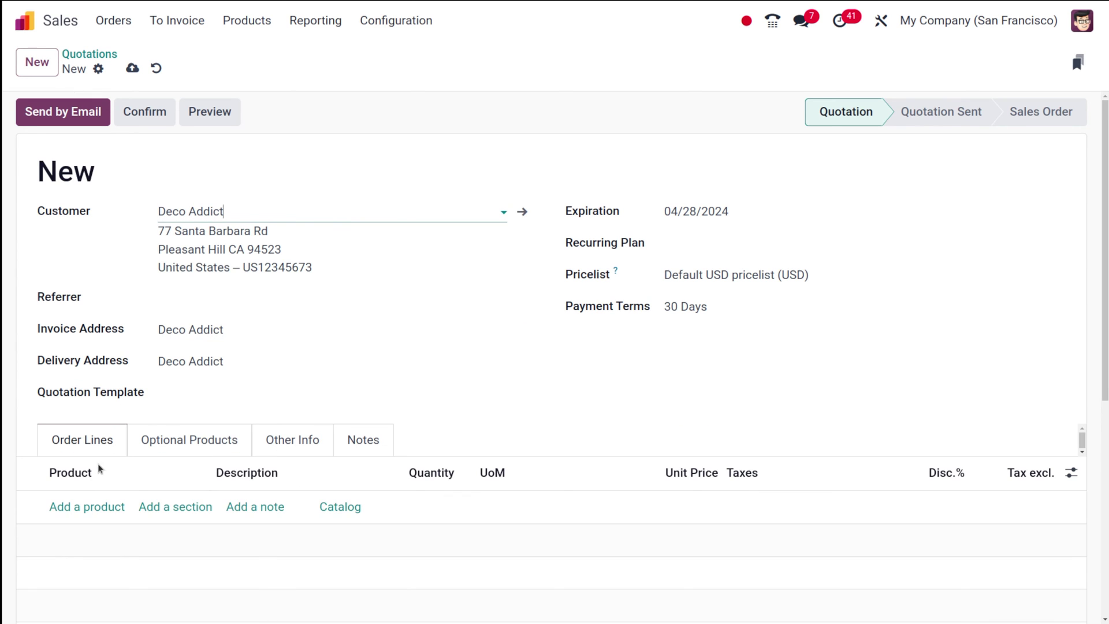
click(89, 506)
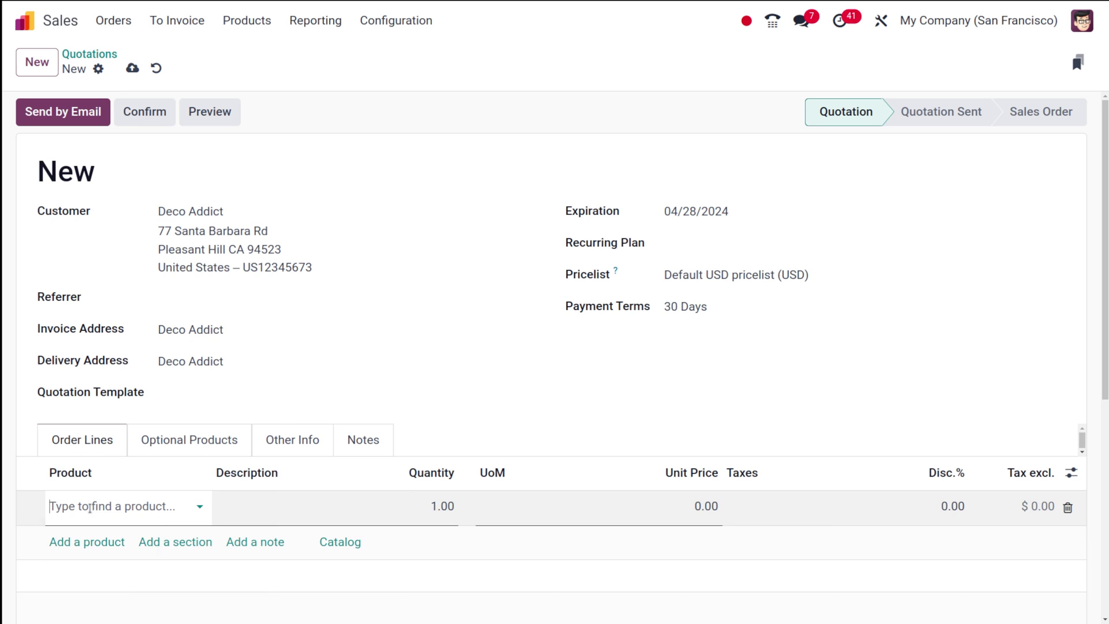
click(124, 271)
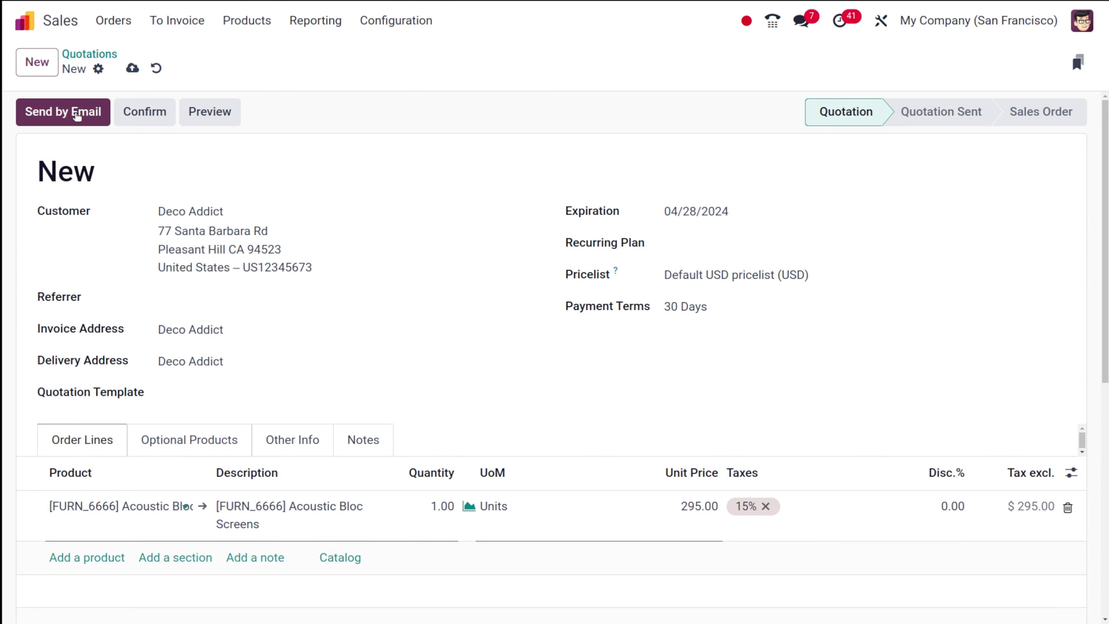
click(77, 114)
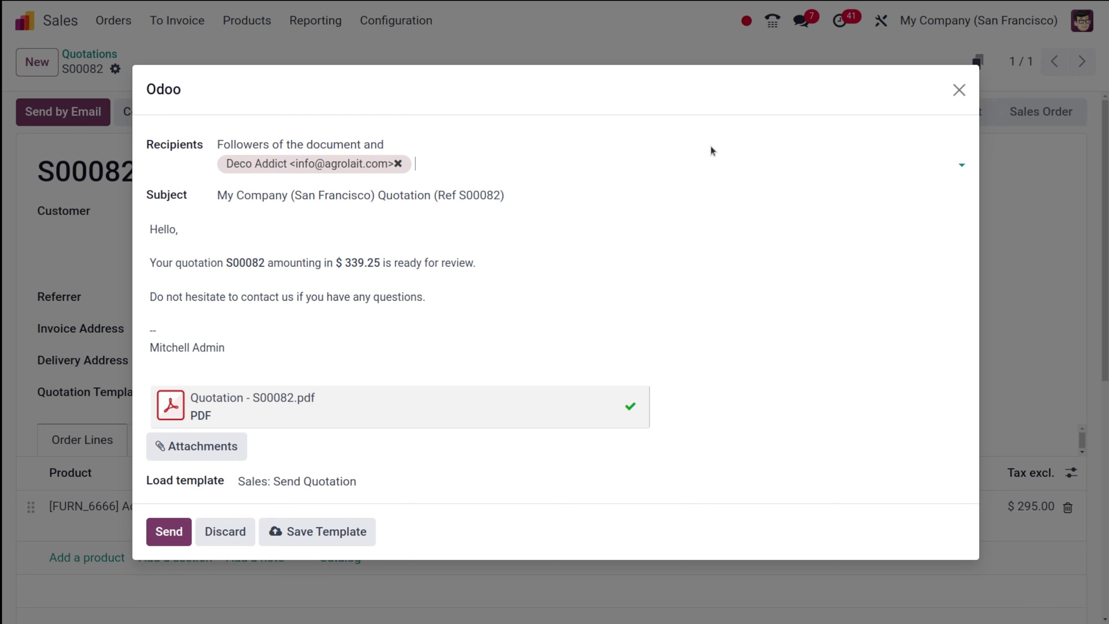
Step: Download 'Quotation - S00082.pdf' and open it from Chrome's downloads after leaving fullscreen
click(171, 407)
key(F11)
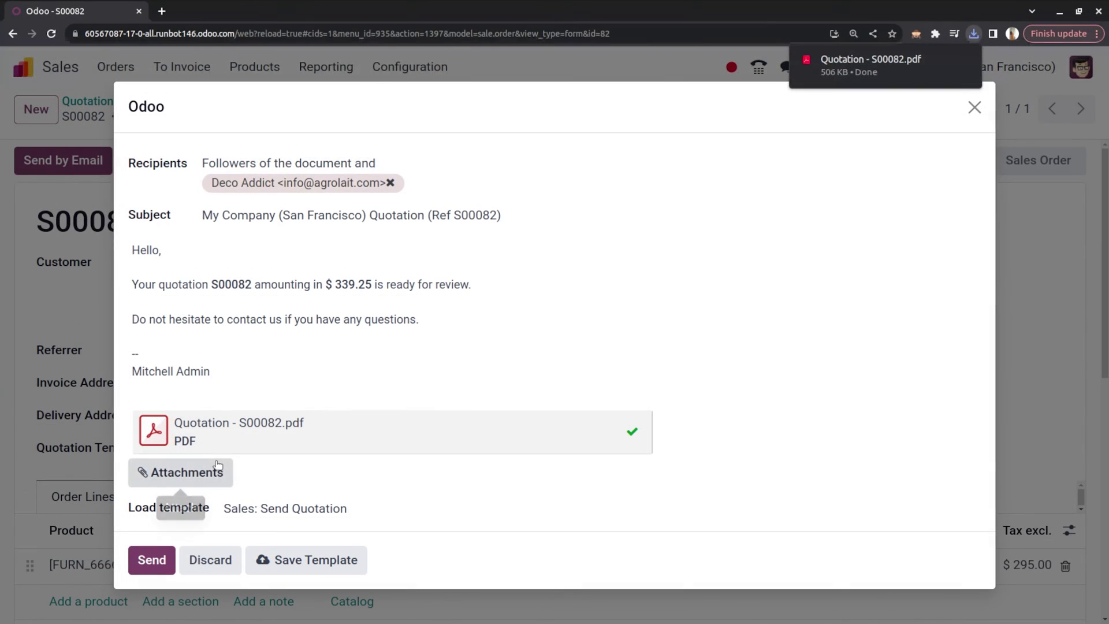
click(851, 51)
Step: Confirm the S00082 PDF shows the 'terms and conditions sample' note, then close the PDF
scroll(490, 366, down, 20)
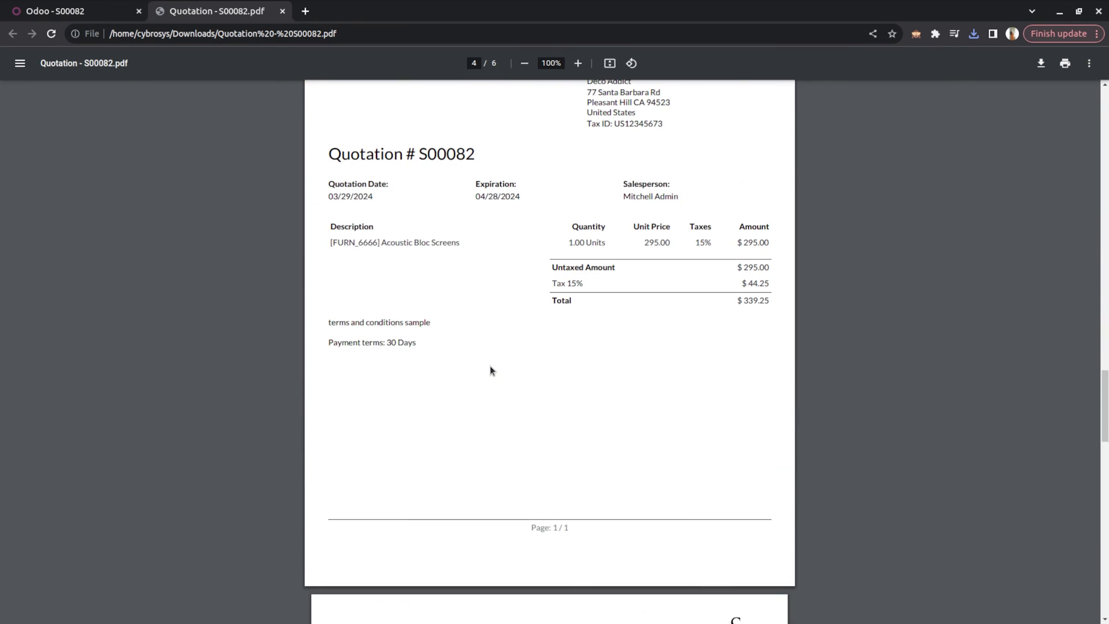
scroll(490, 366, up, 3)
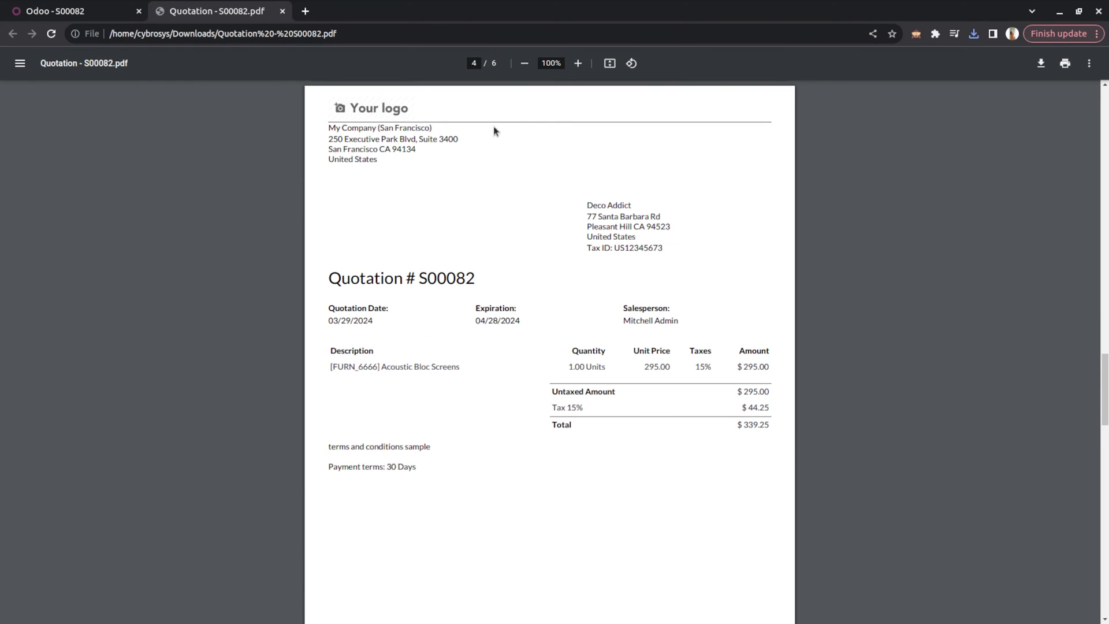
triple_click(357, 449)
click(459, 449)
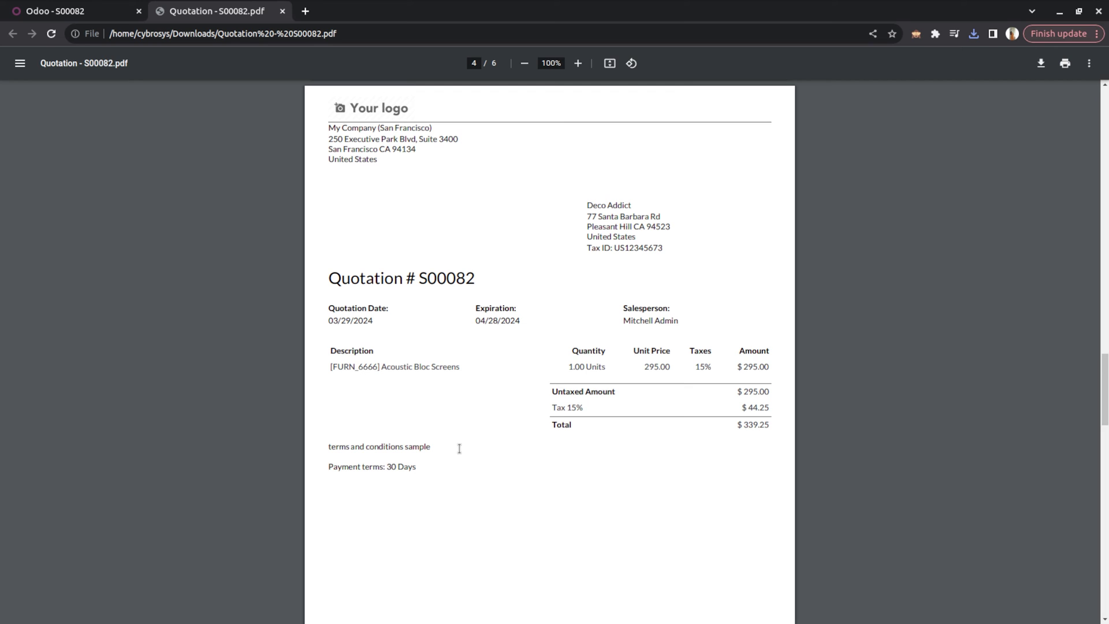
click(282, 11)
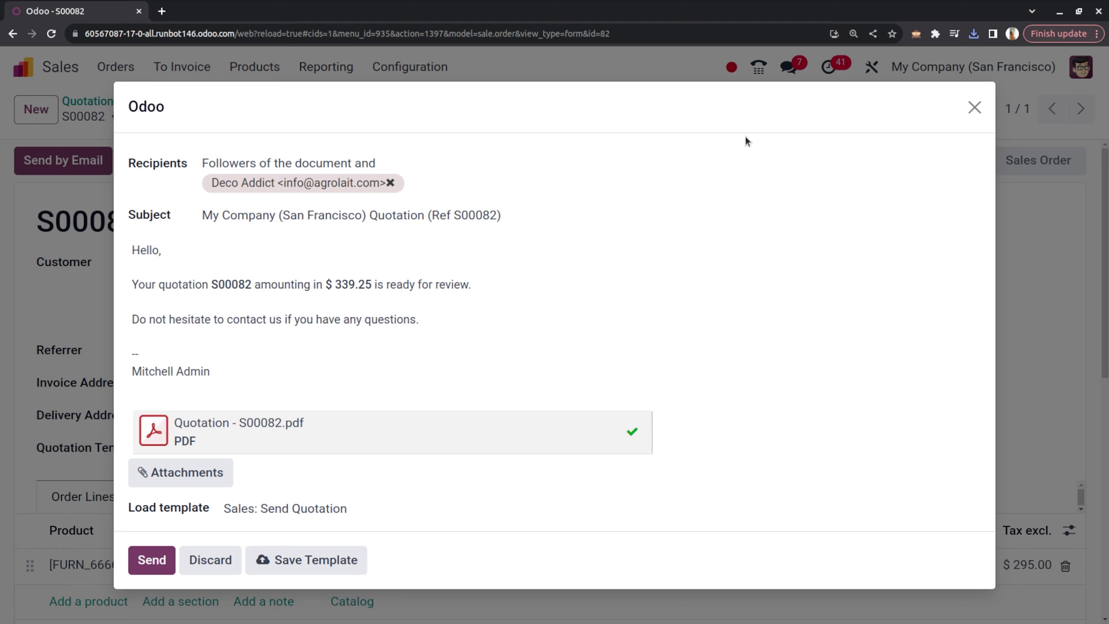
Step: Close the unsent email, return to full screen, and open Accounting Configuration > Settings
click(974, 108)
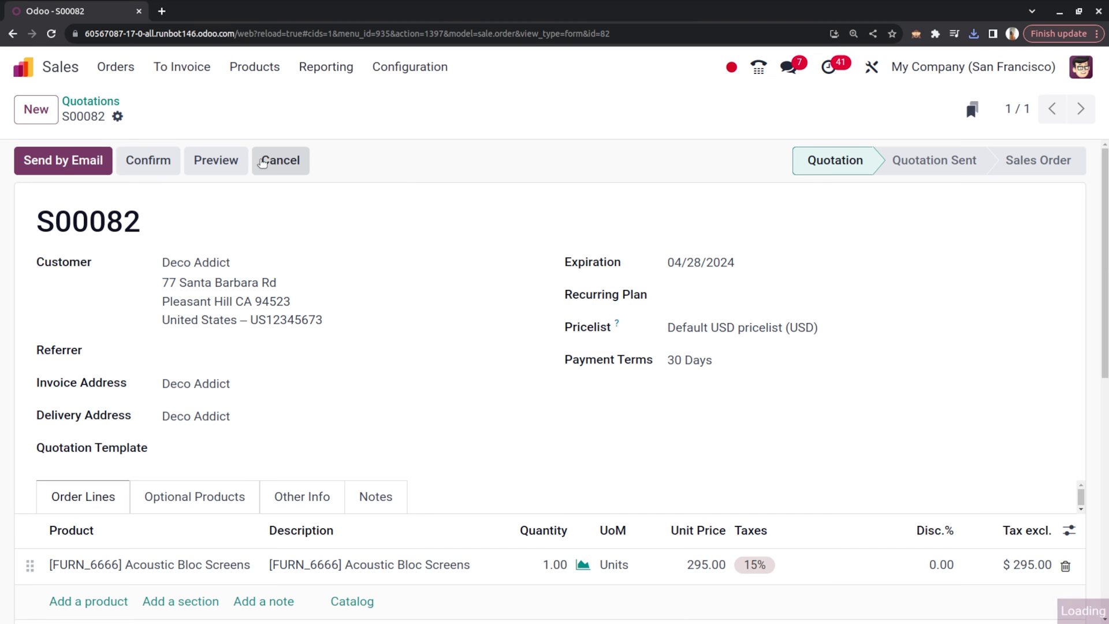
key(F11)
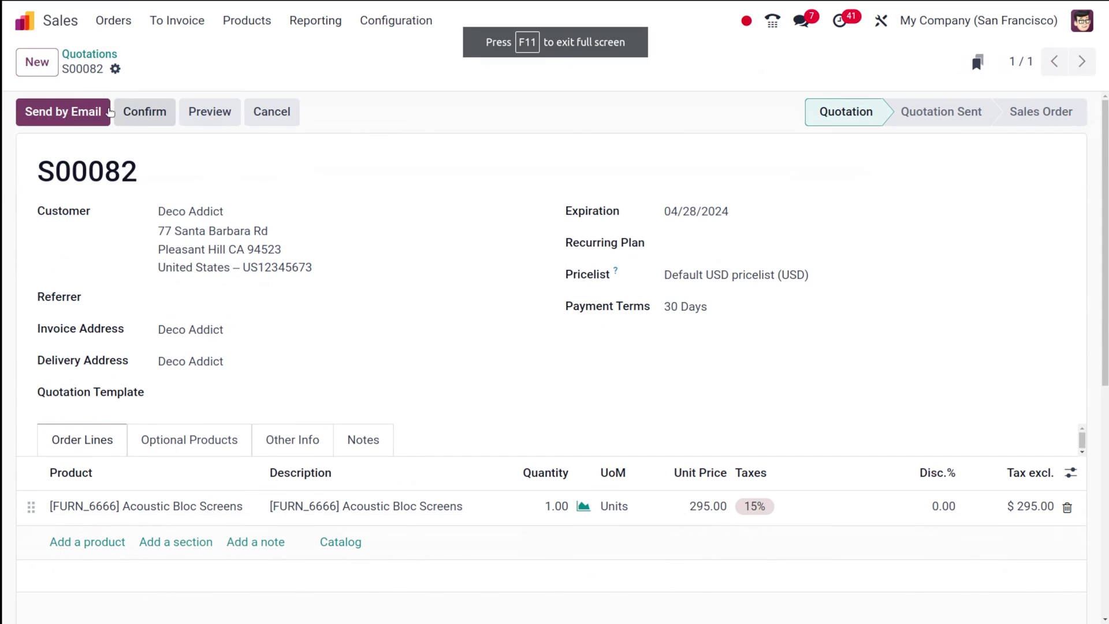
click(23, 24)
text(ac)
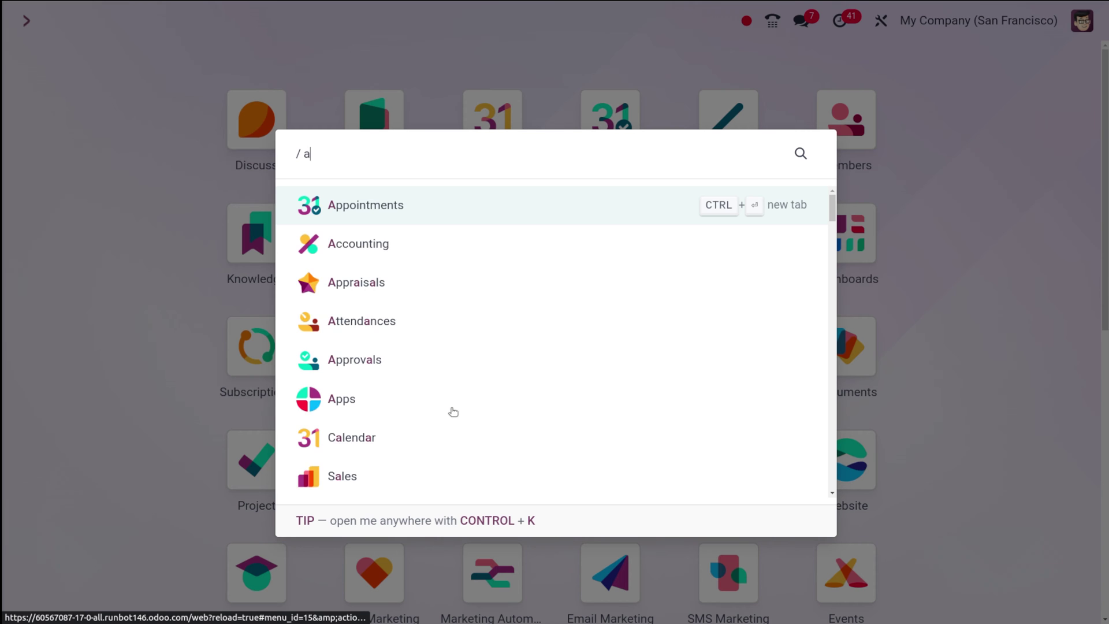
click(572, 205)
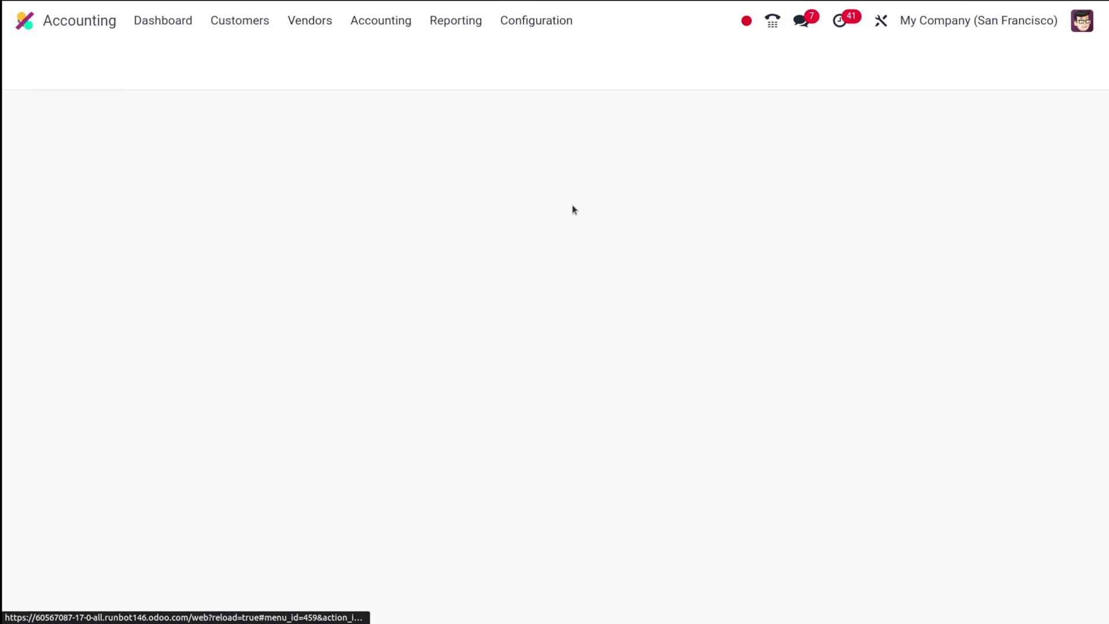
click(526, 28)
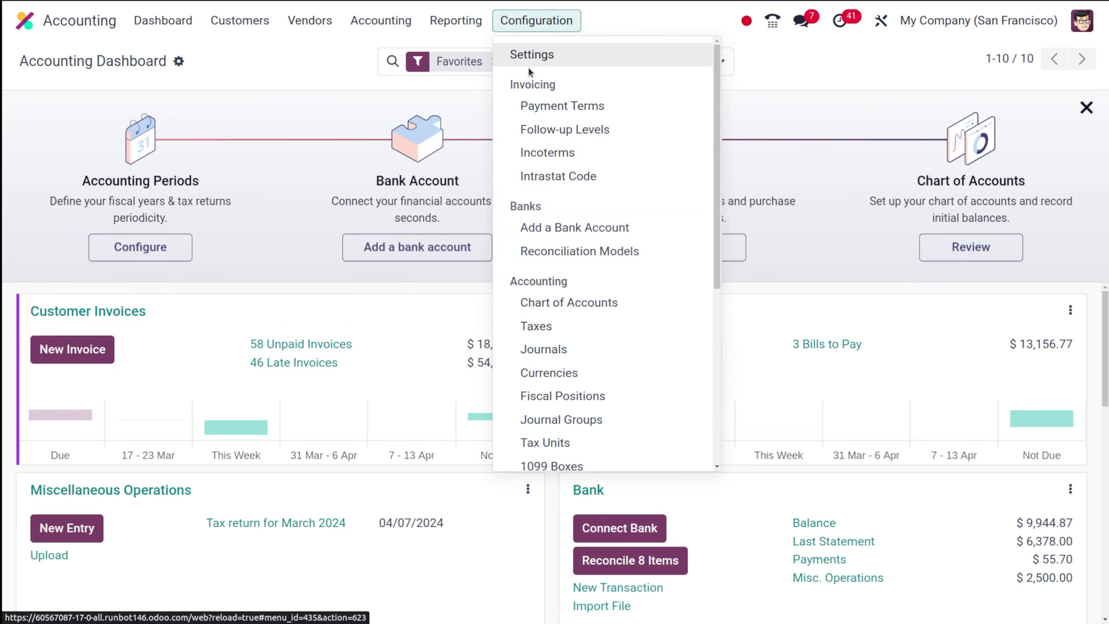
click(531, 56)
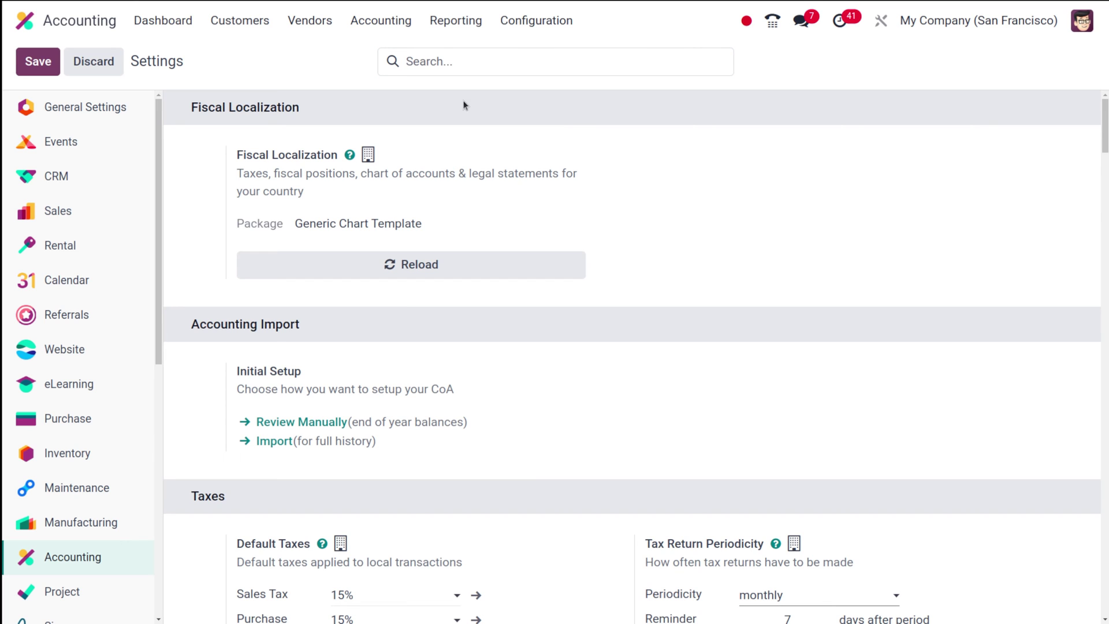
Step: Switch Default Terms & Conditions to 'Add a link to a Web Page' and save
click(442, 60)
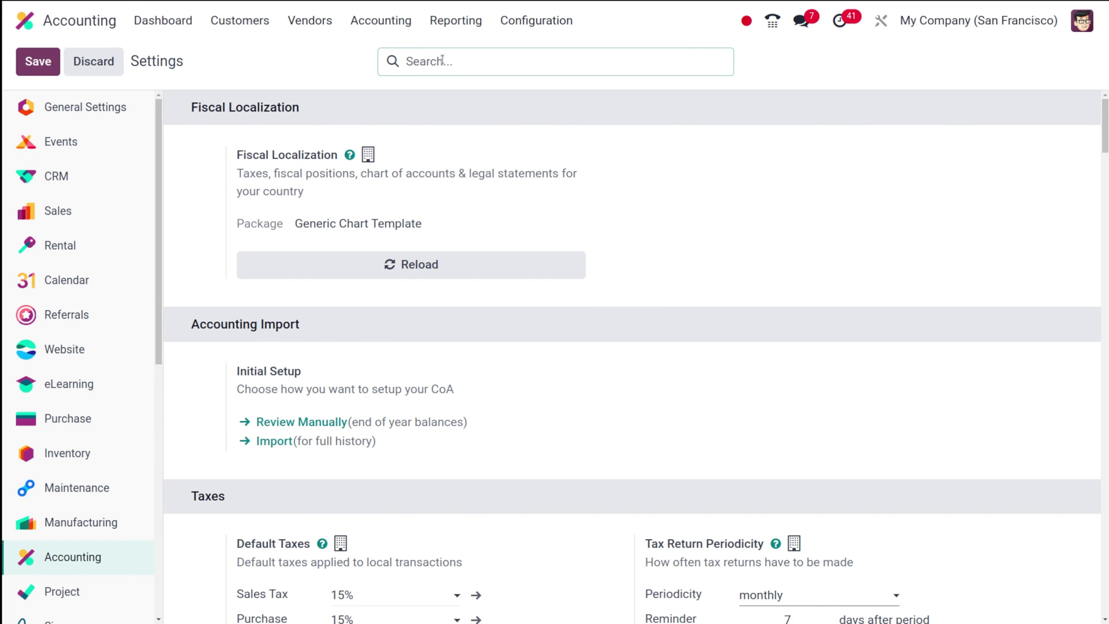
text(ter)
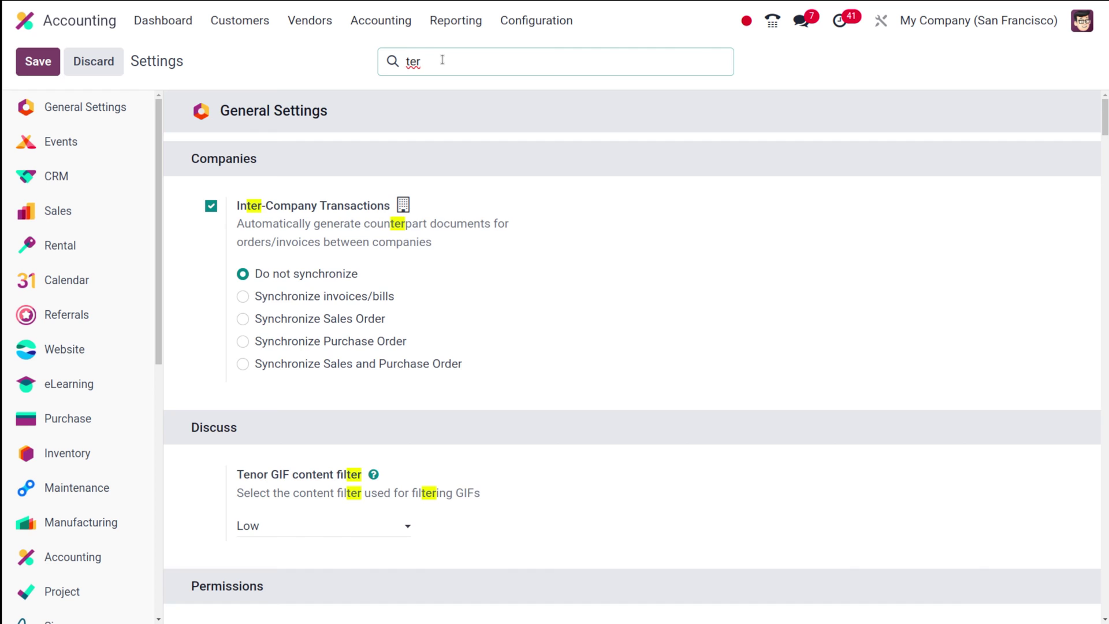
text(ms)
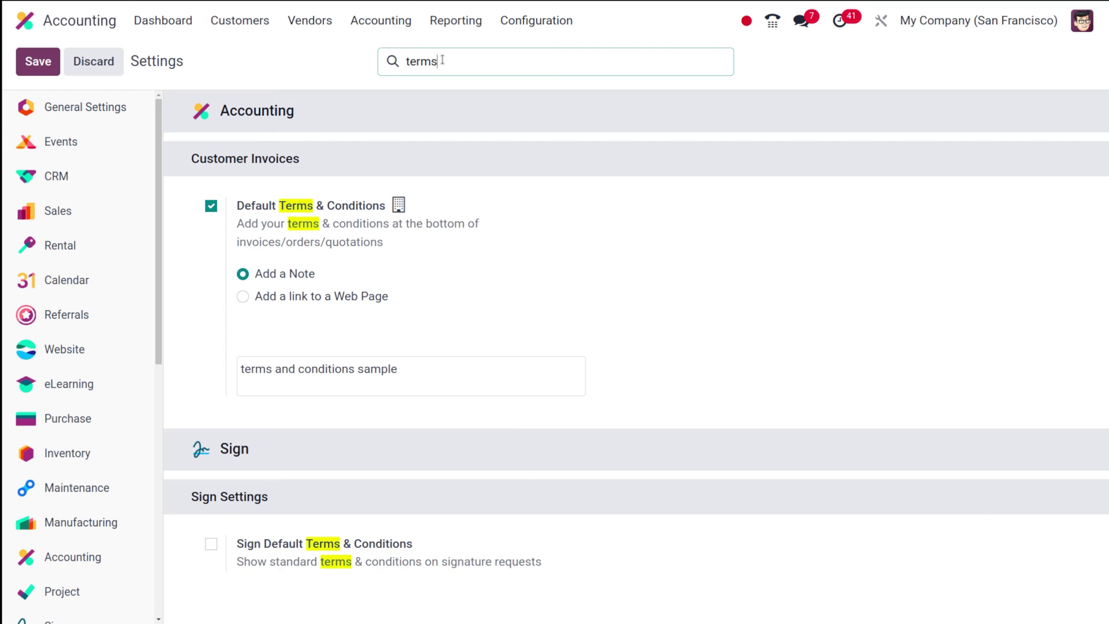
click(243, 296)
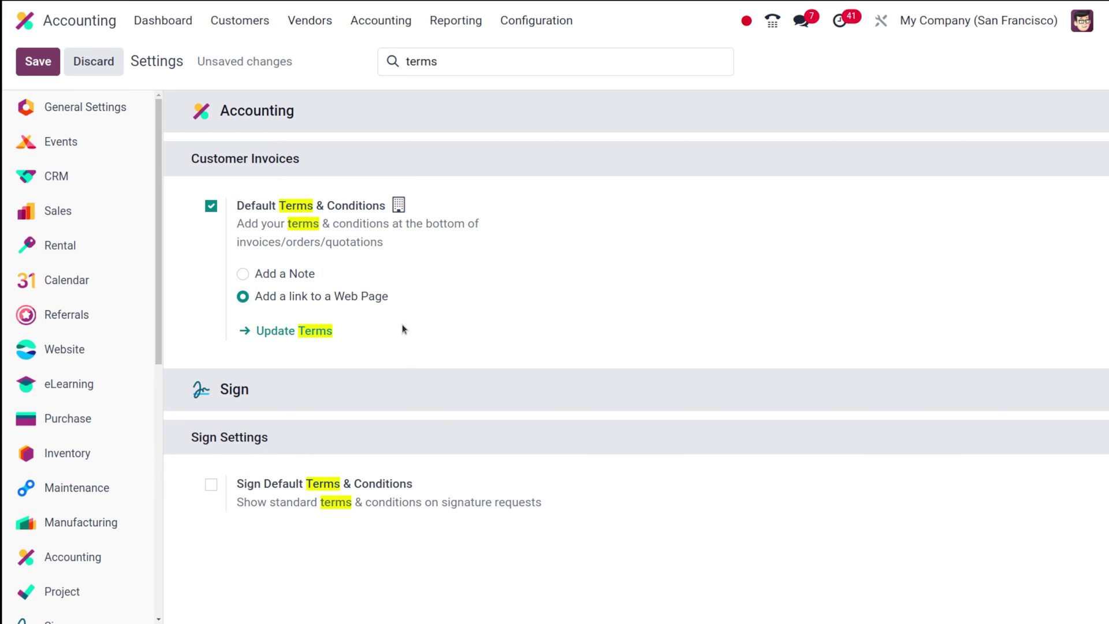
click(48, 60)
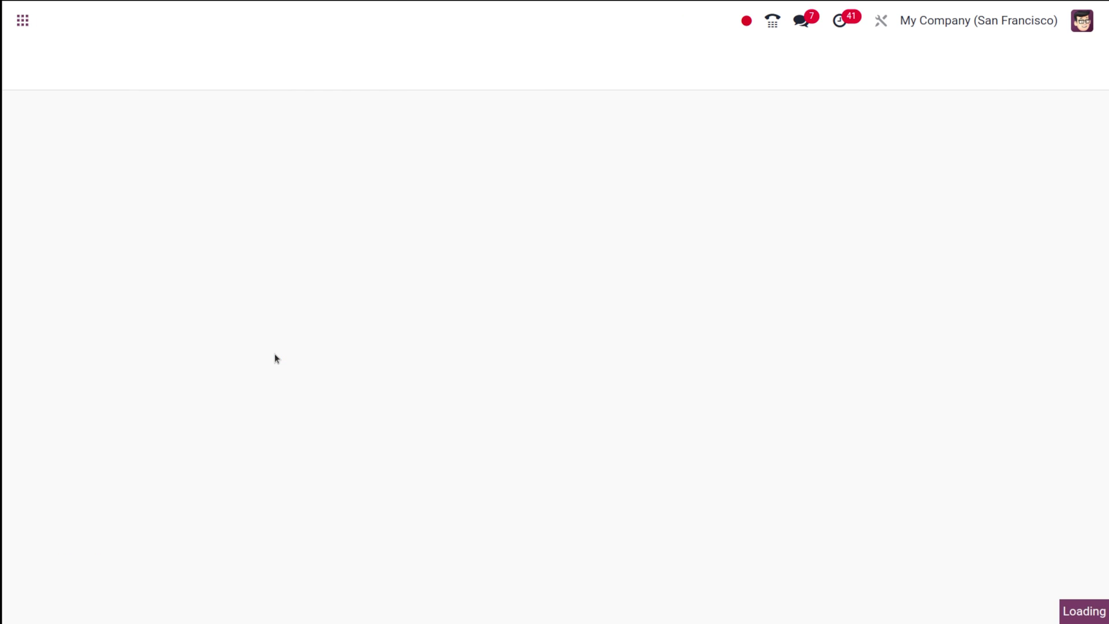
click(427, 73)
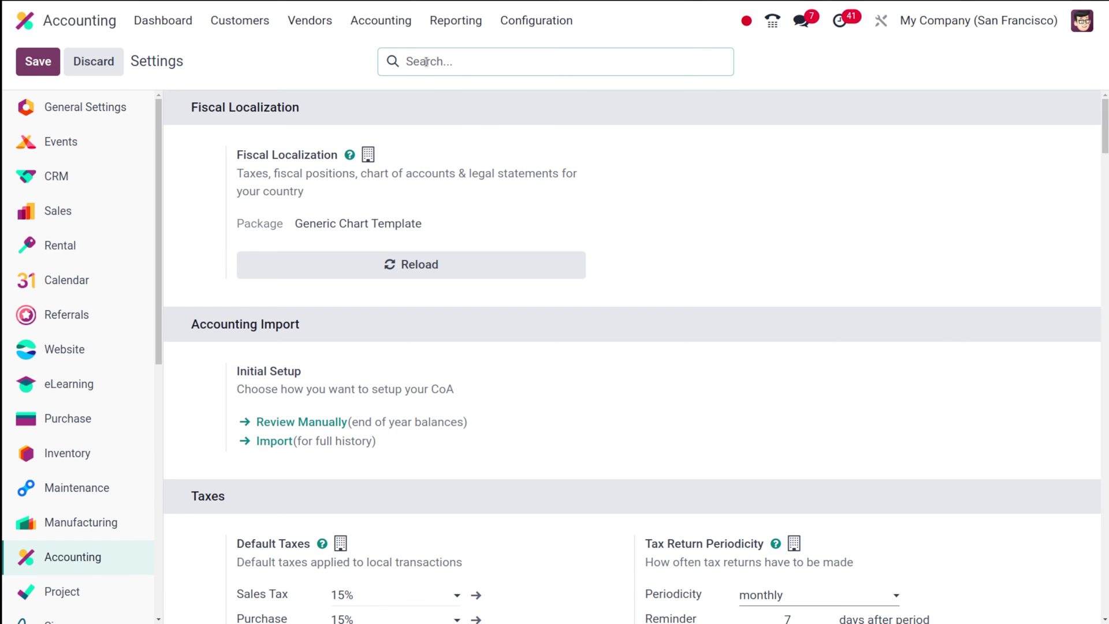
text(term)
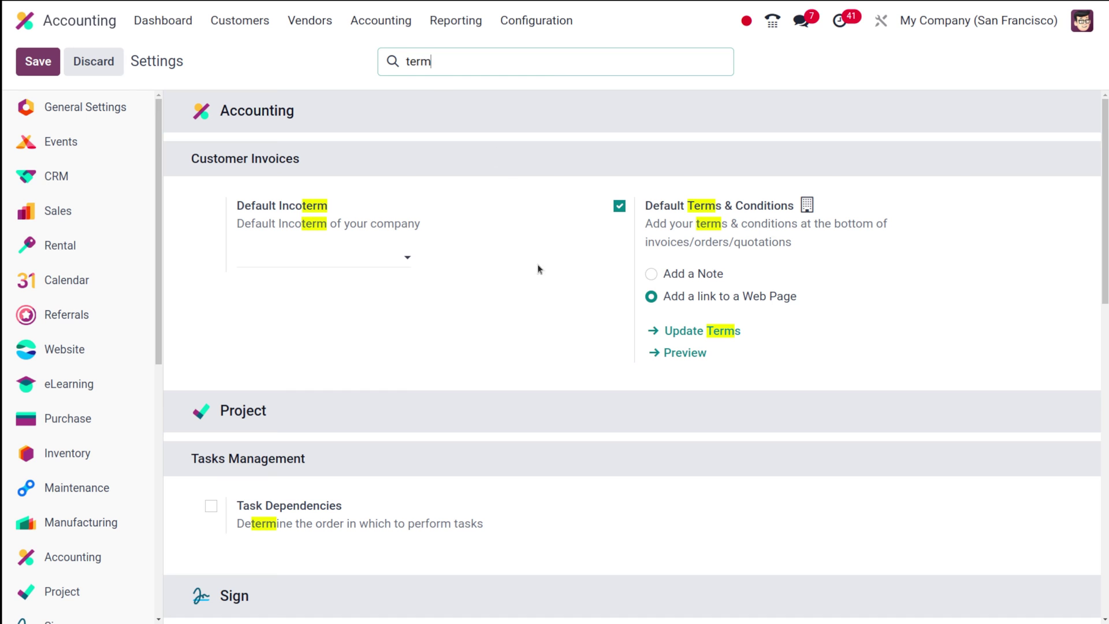
click(669, 354)
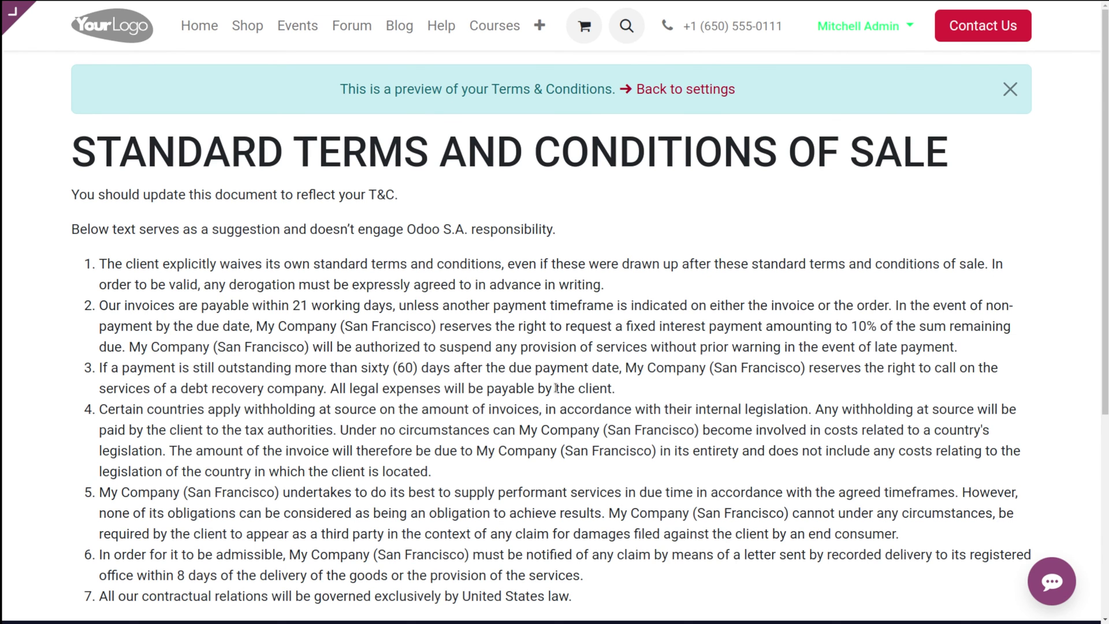
scroll(556, 388, down, 4)
scroll(607, 288, up, 4)
click(679, 93)
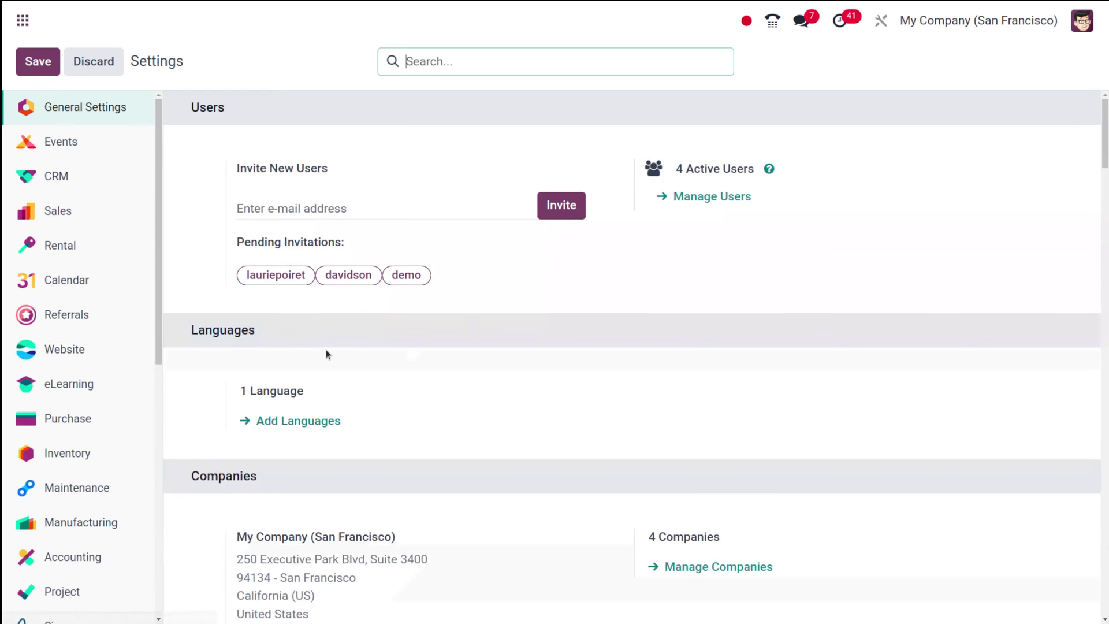
Step: Open the Sales app from the home menu via 'sal' and start a new quotation
click(23, 20)
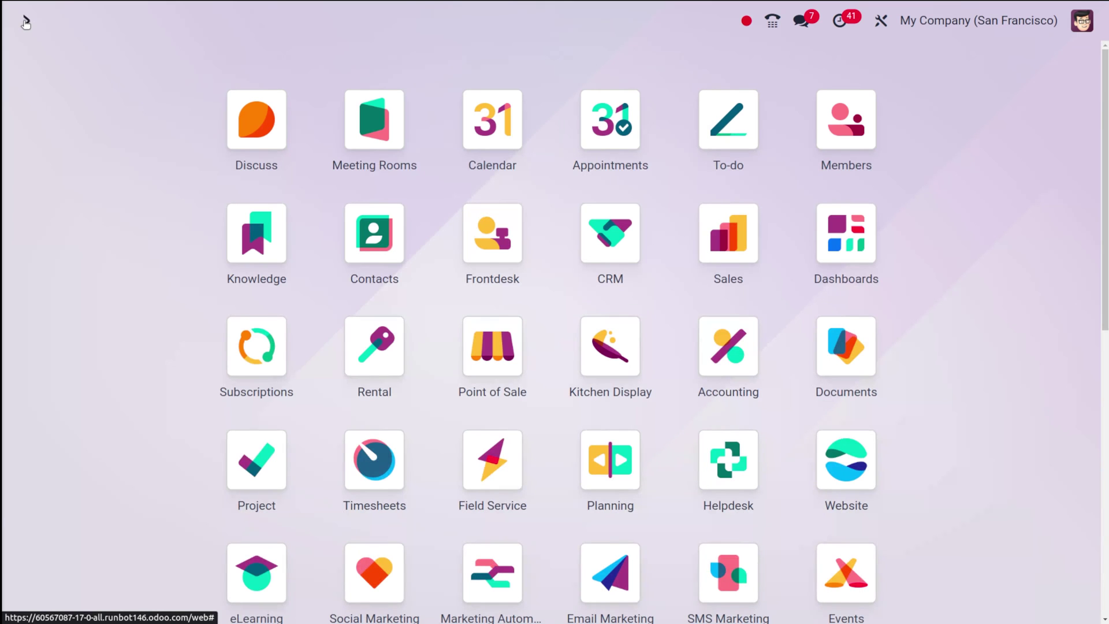
text(sal)
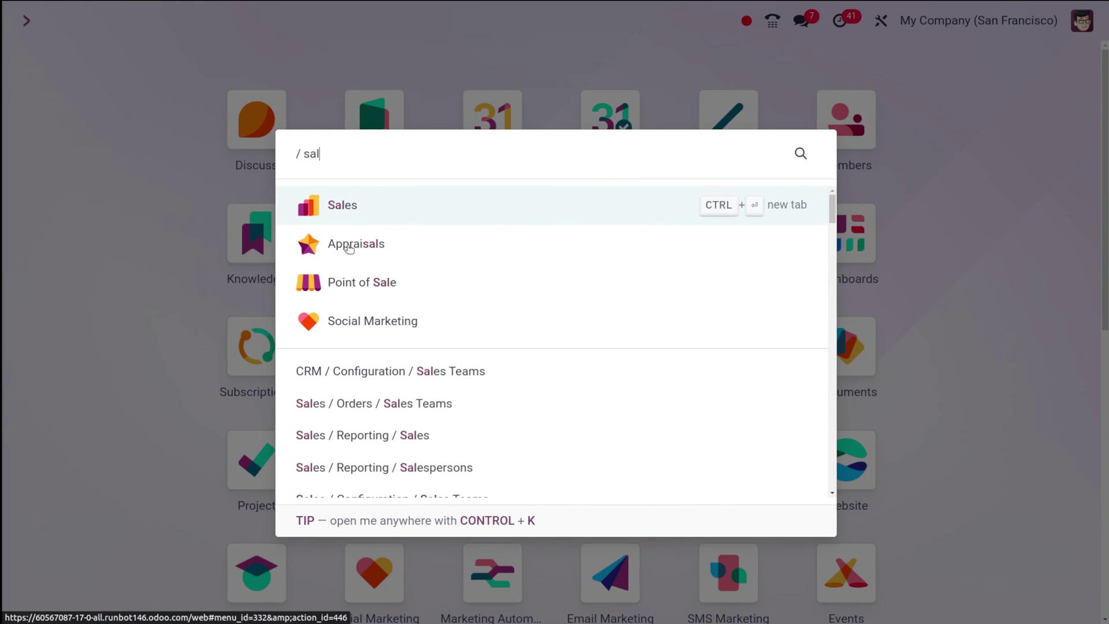
click(351, 214)
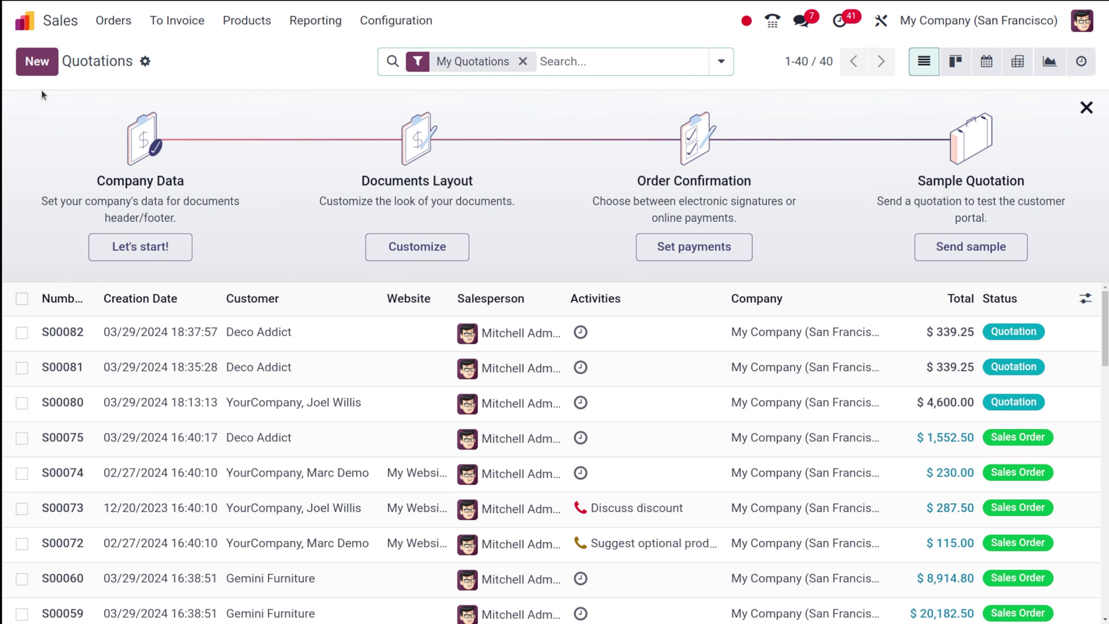
click(37, 74)
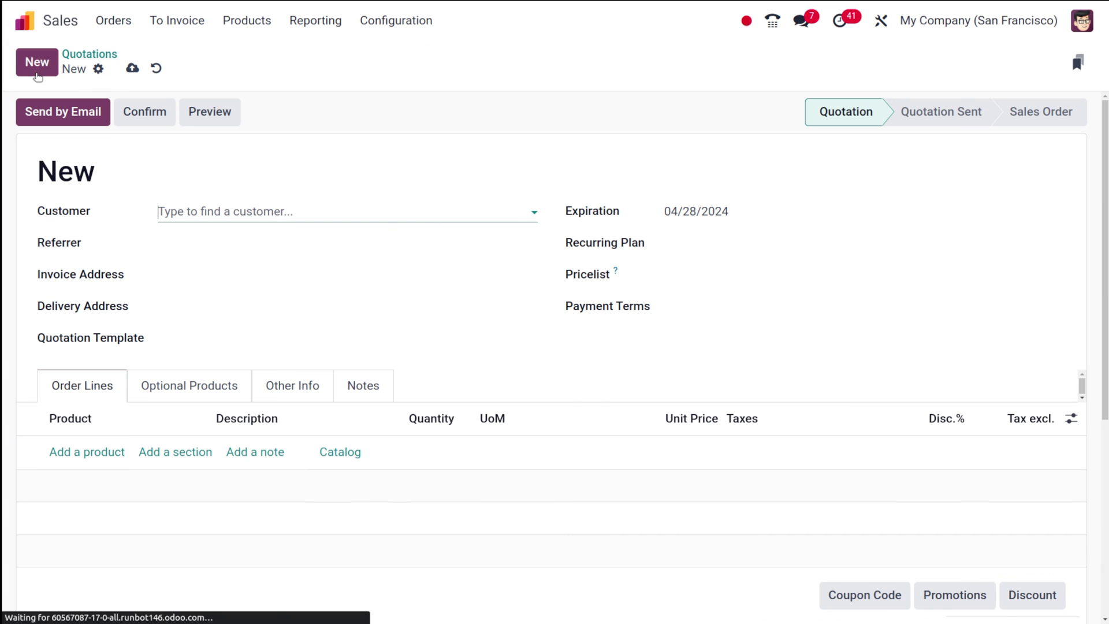
Step: Build quotation S00083 for Deco Addict with [FURN_6666] Acoustic Bloc Screens and open Send by Email
click(216, 215)
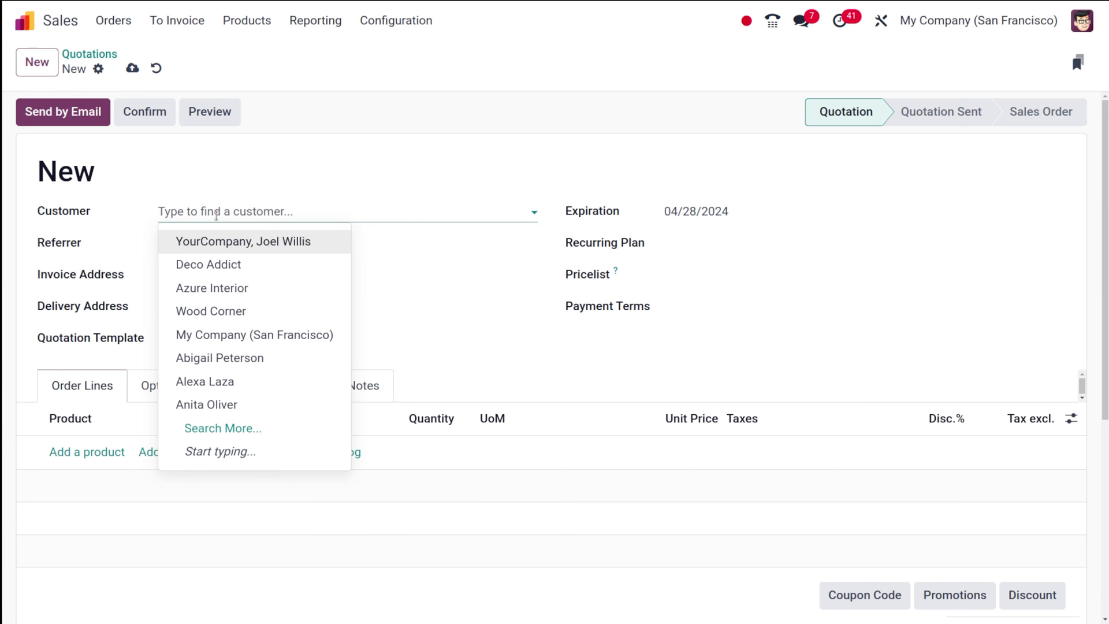
click(207, 264)
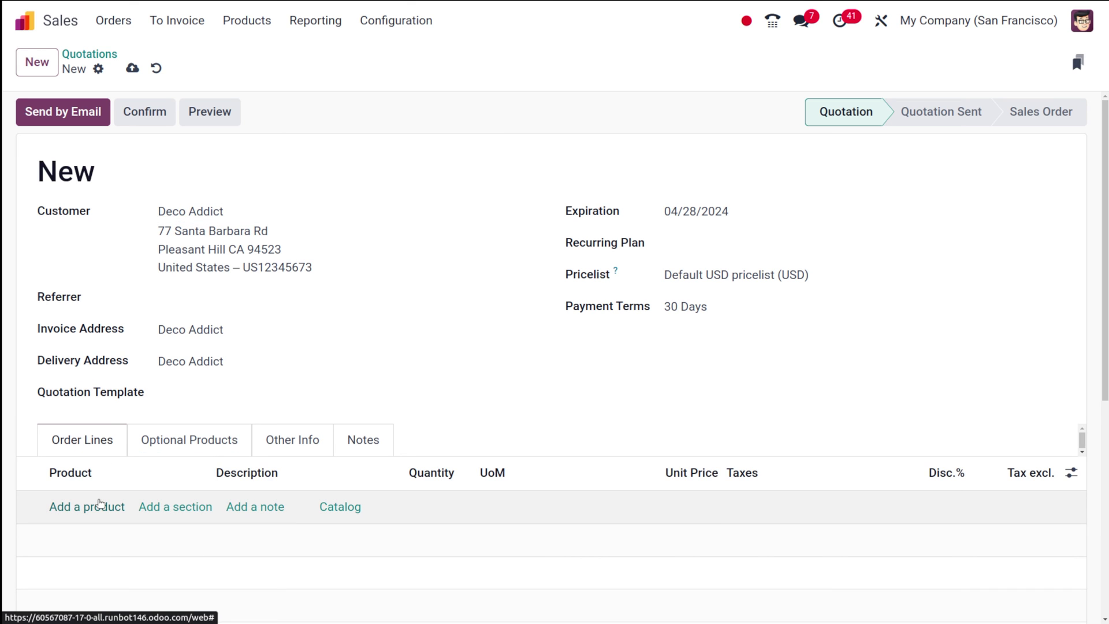
click(104, 506)
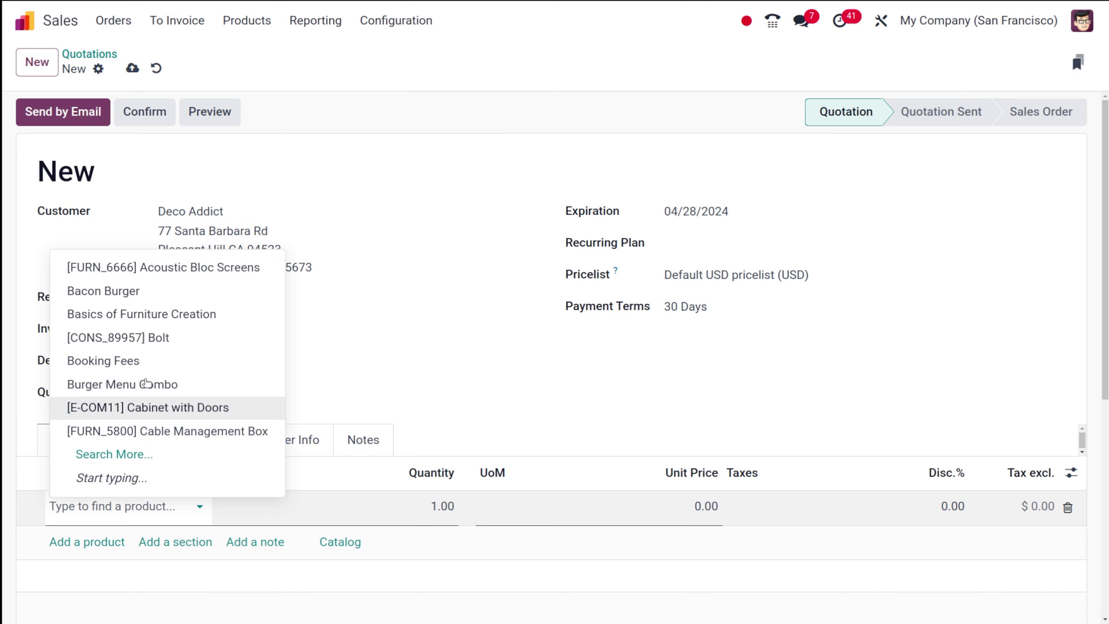
click(198, 266)
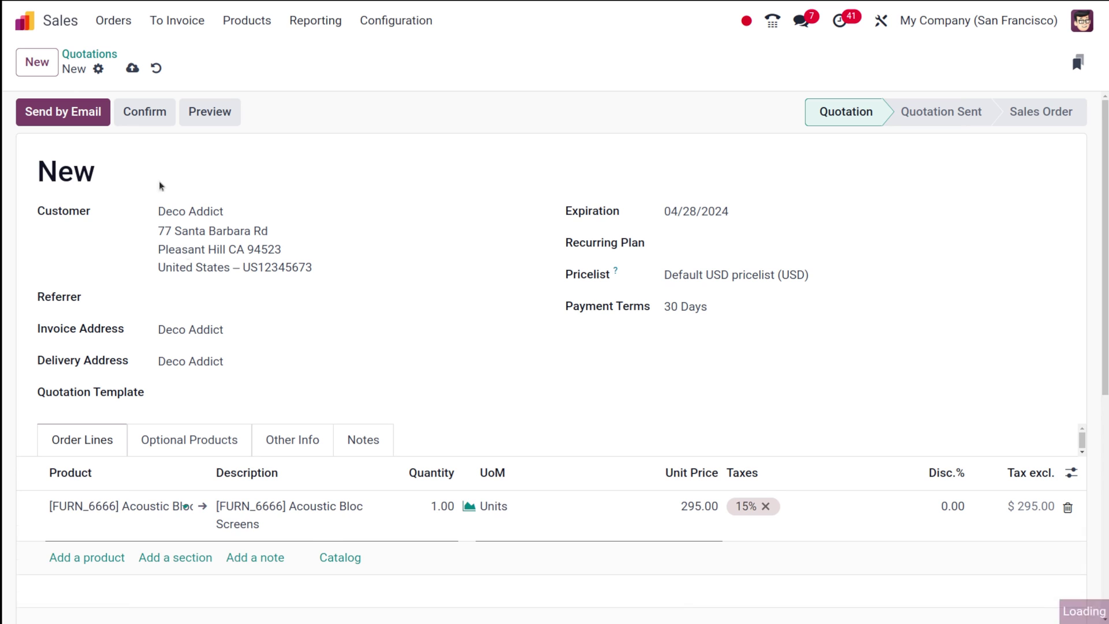
click(82, 109)
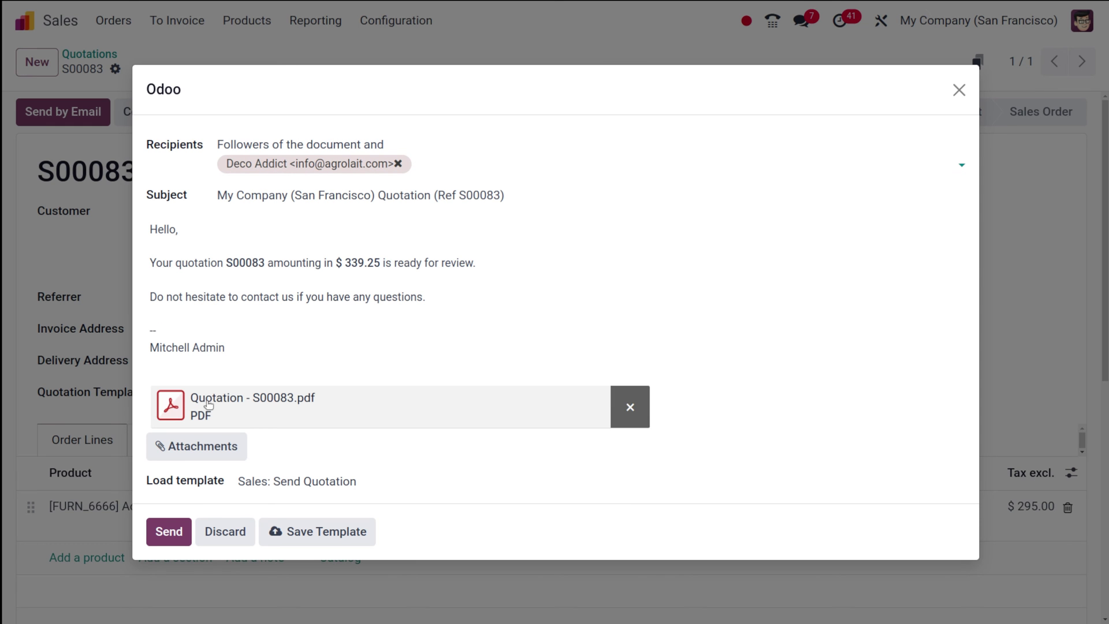
Step: Download the Quotation - S00083.pdf attachment from the email and show Chrome's recent downloads
click(179, 404)
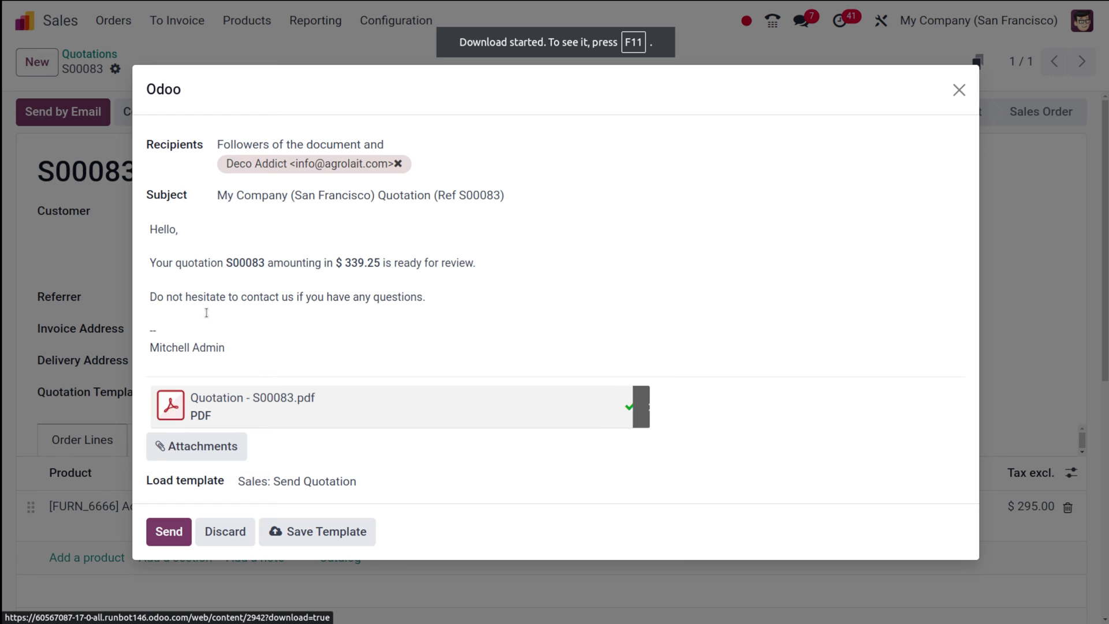
key(F11)
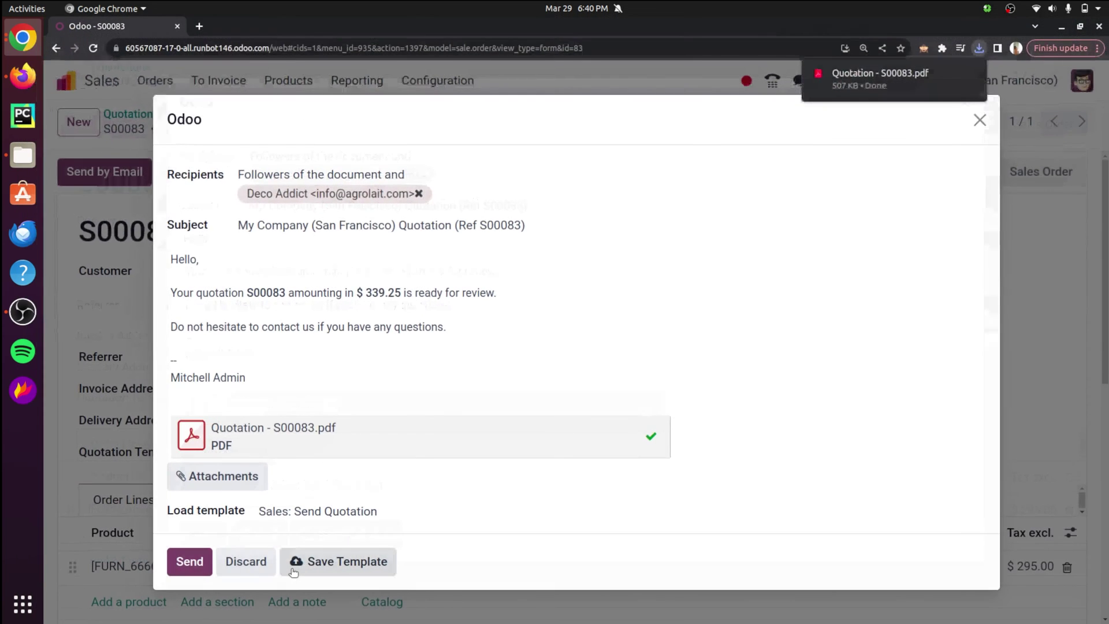
key(F11)
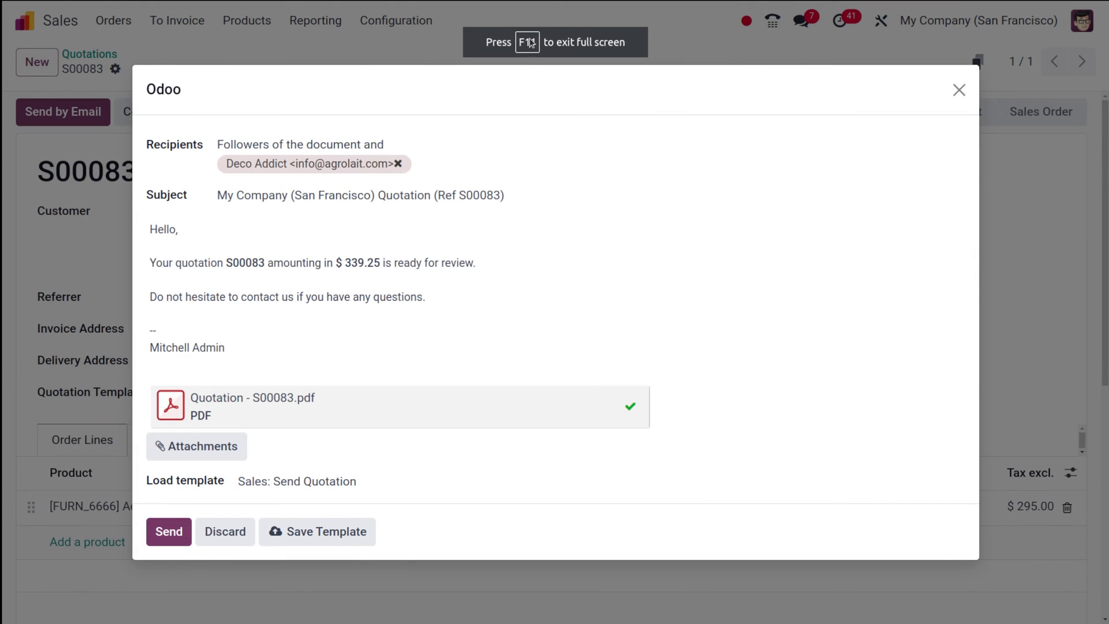
key(F11)
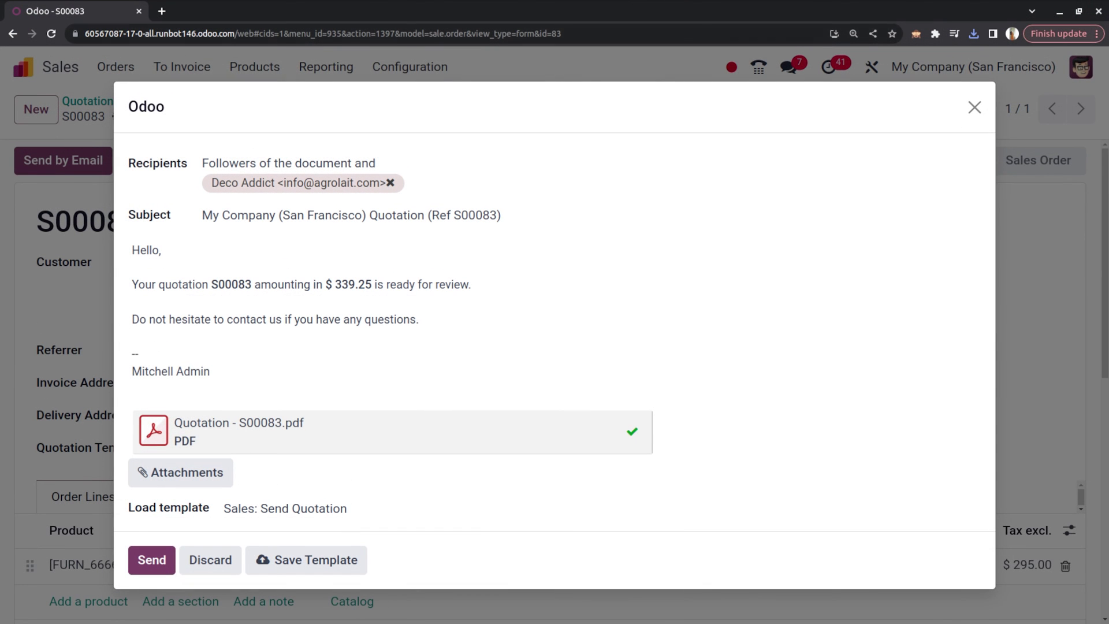
click(974, 33)
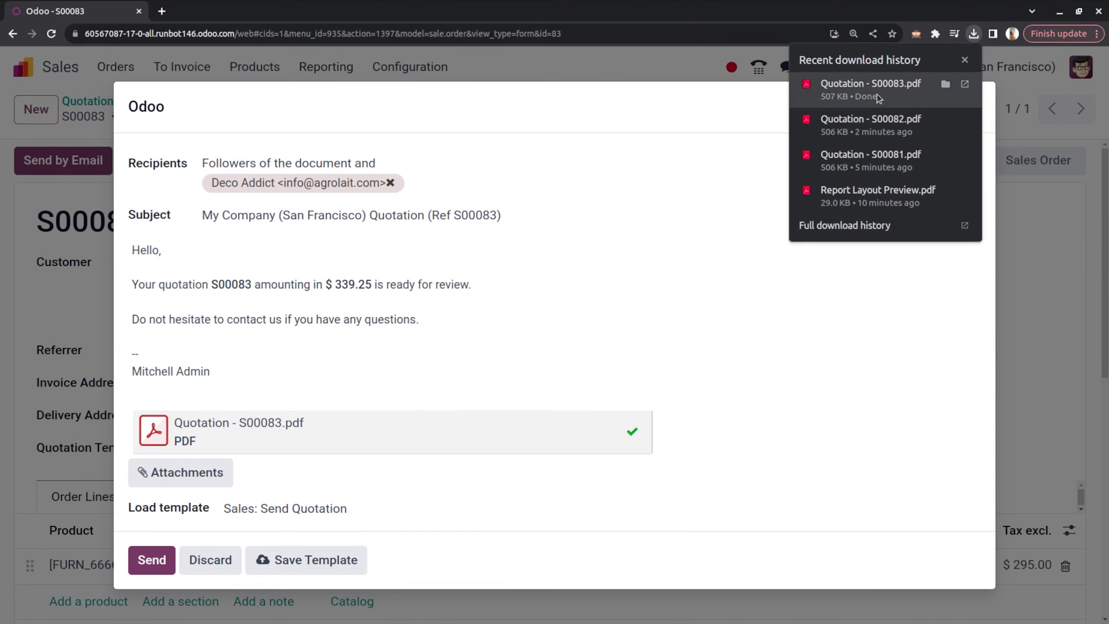
Step: Open the downloaded Quotation - S00083.pdf and follow its Terms & Conditions link
click(877, 94)
scroll(399, 354, down, 20)
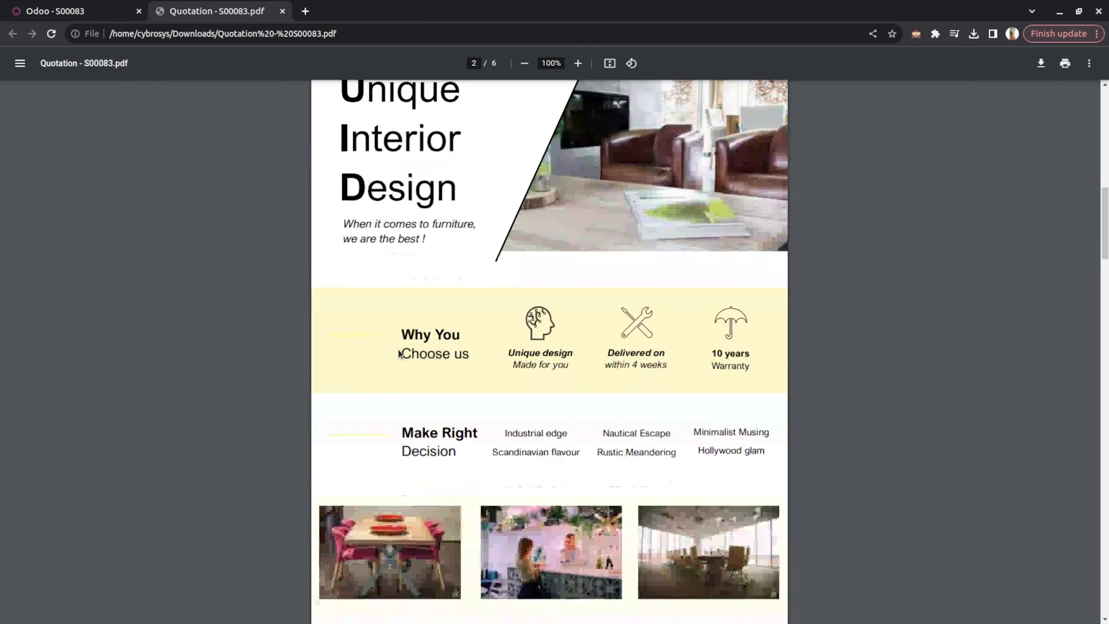
scroll(399, 351, down, 3)
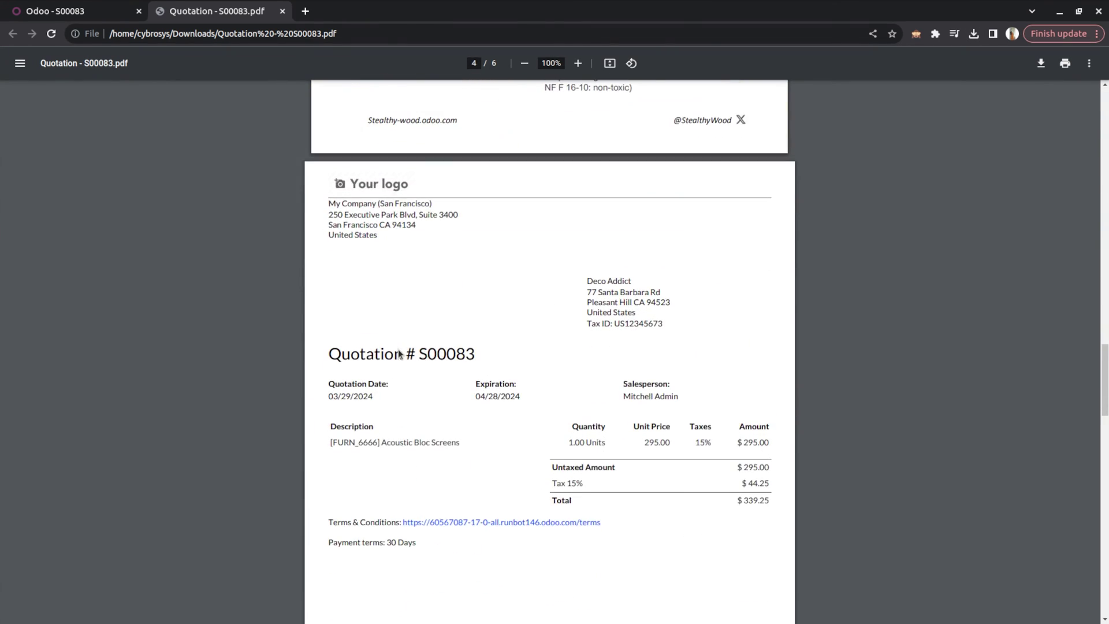
click(488, 525)
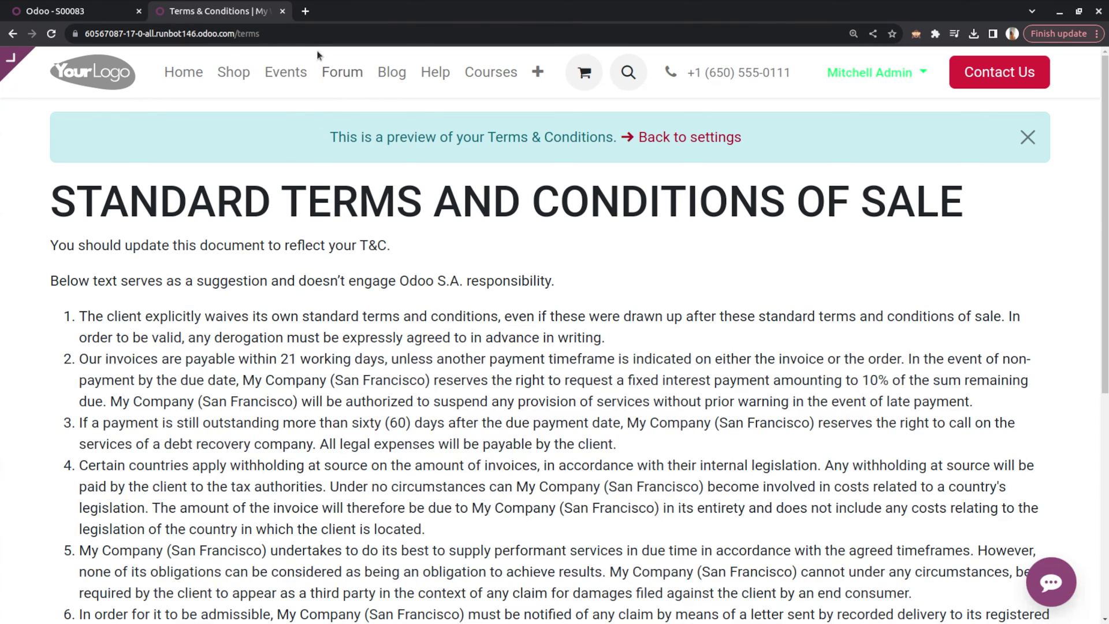
Step: Close the terms page and discard the unsent quotation email back in full-screen Odoo
click(283, 12)
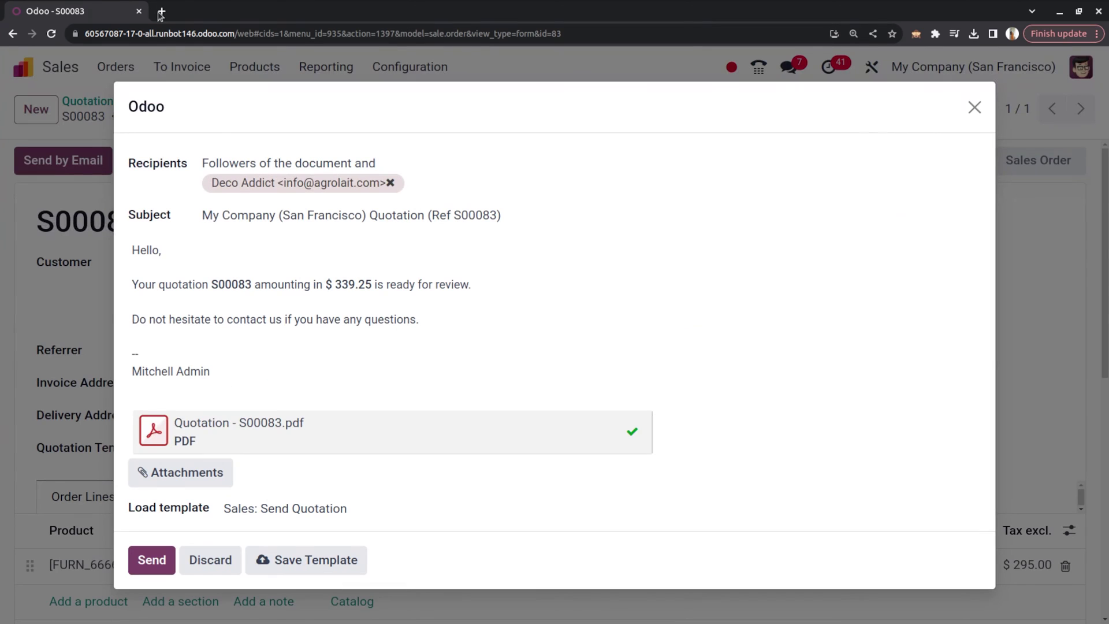
key(F11)
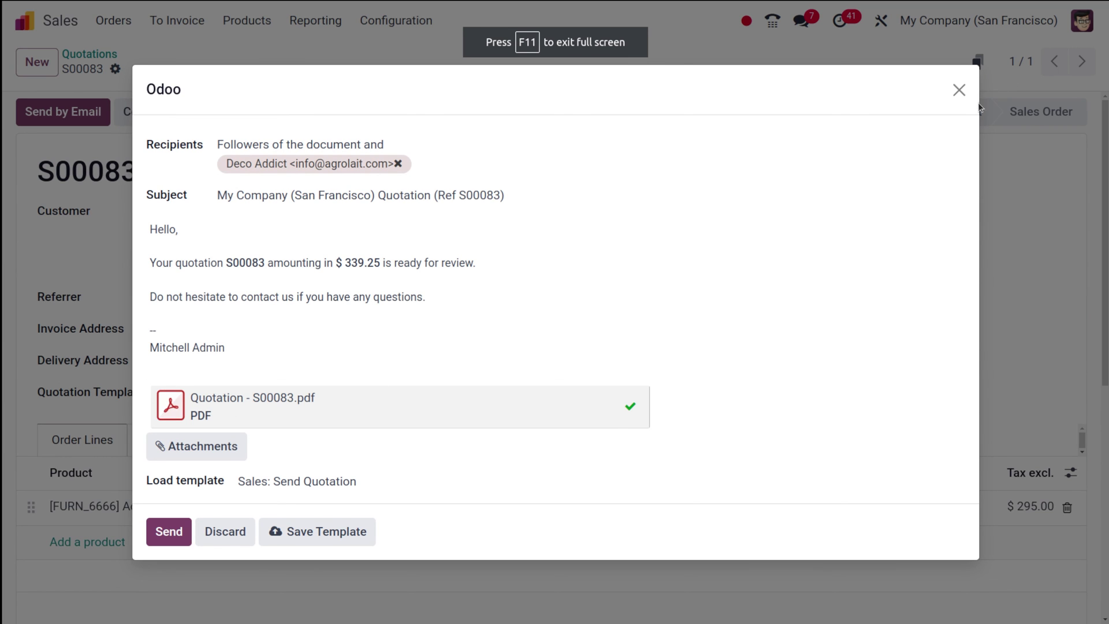
click(959, 89)
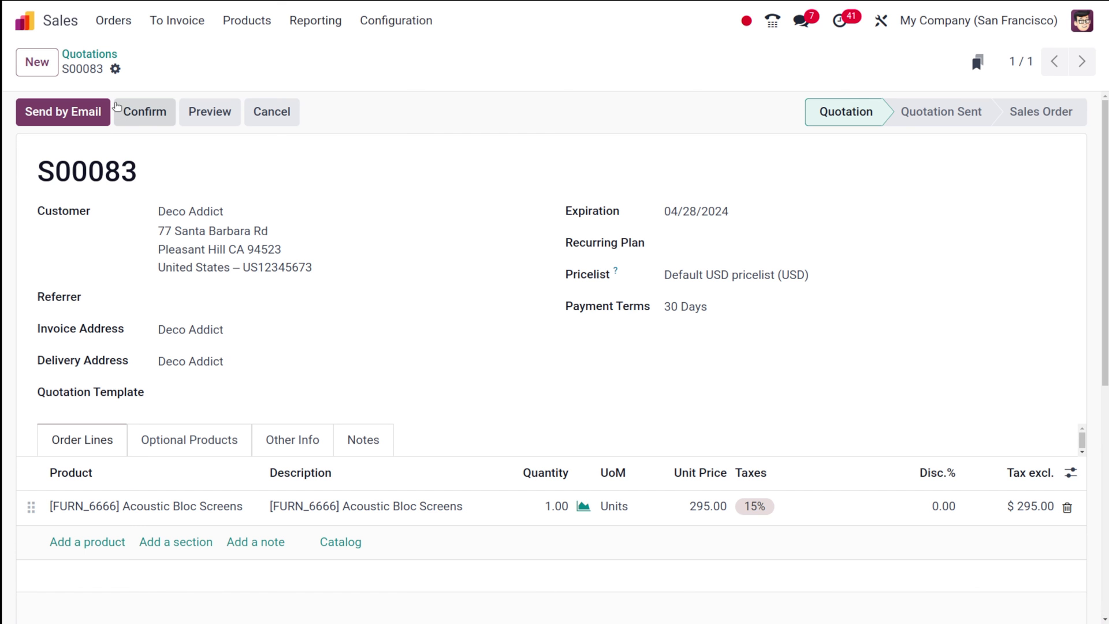
Step: Confirm S00083 as a sales order and create a 20% down-payment draft invoice
click(149, 115)
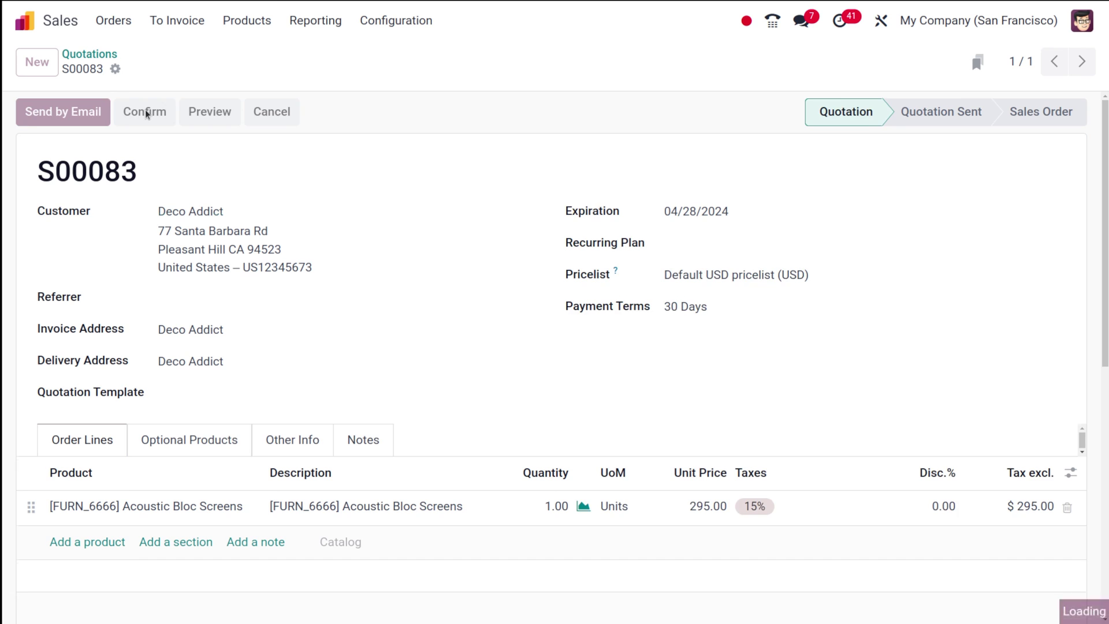
click(58, 115)
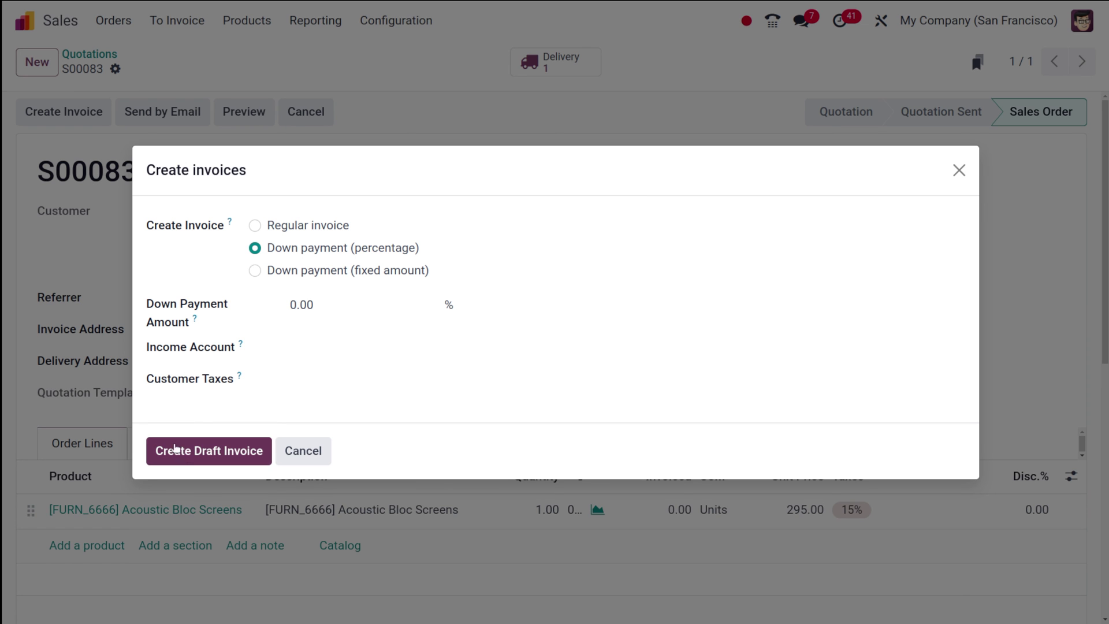
click(298, 305)
text(20)
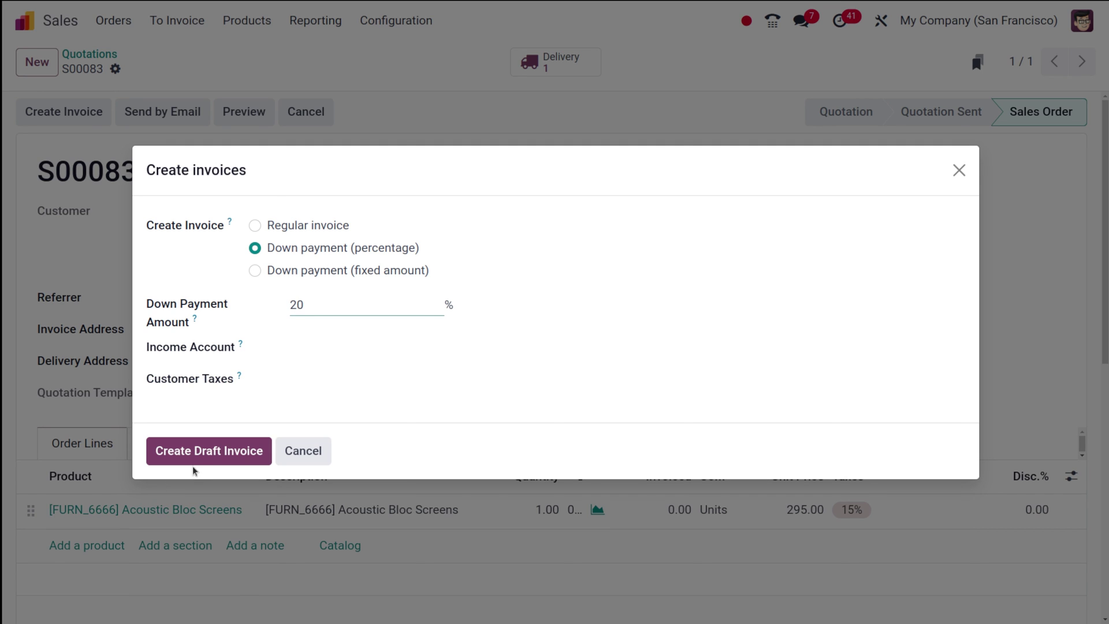
click(198, 455)
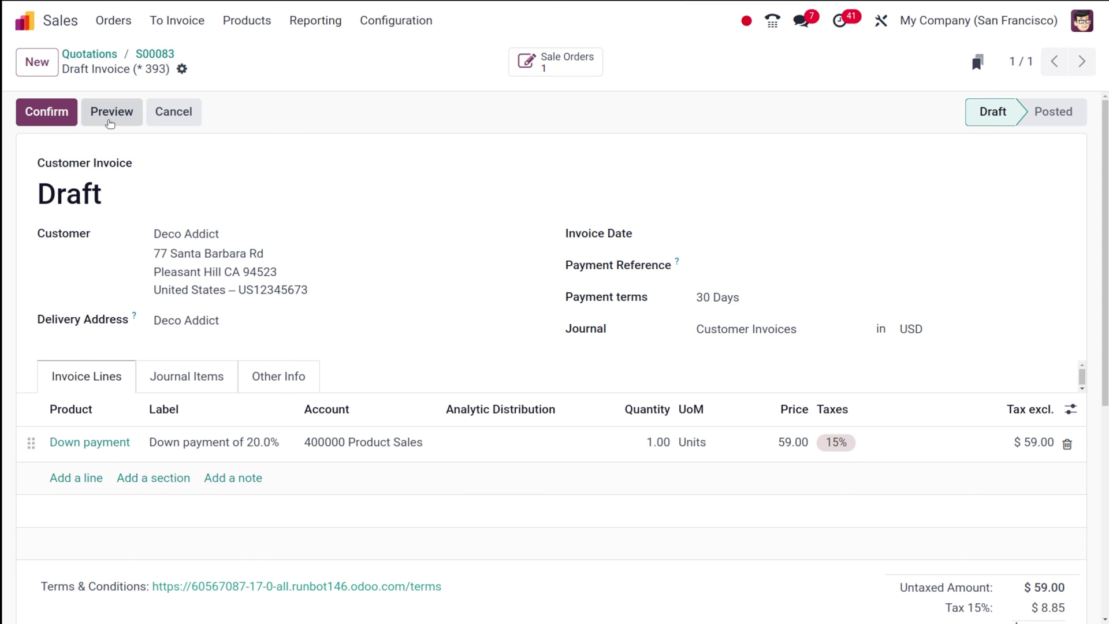
Step: Preview the draft down-payment invoice in the portal and follow its Terms & Conditions link
click(108, 110)
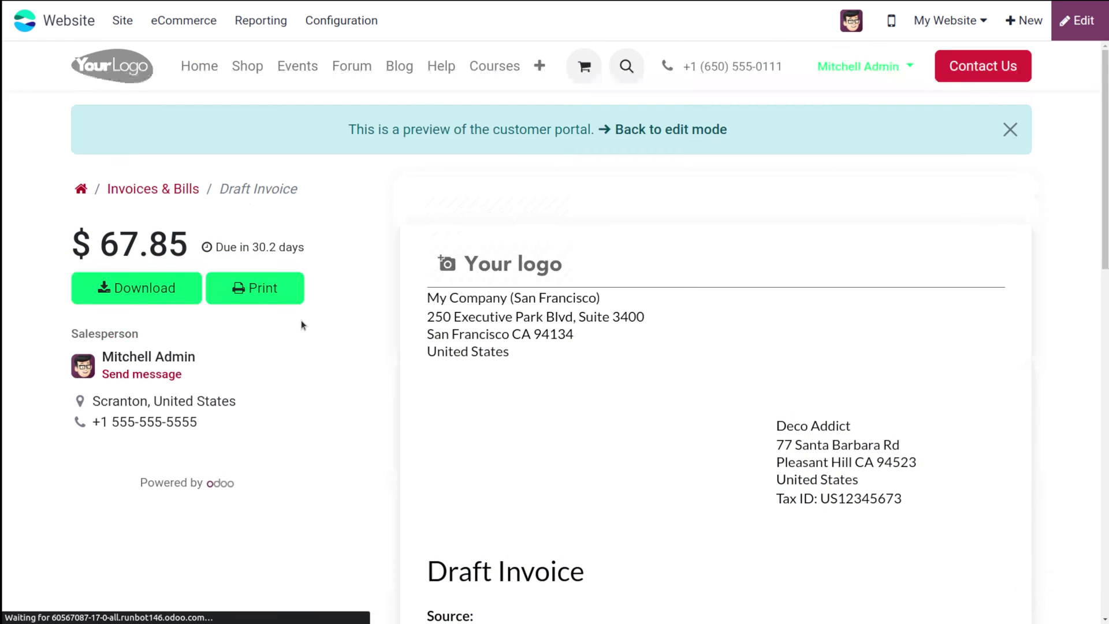
scroll(301, 320, down, 8)
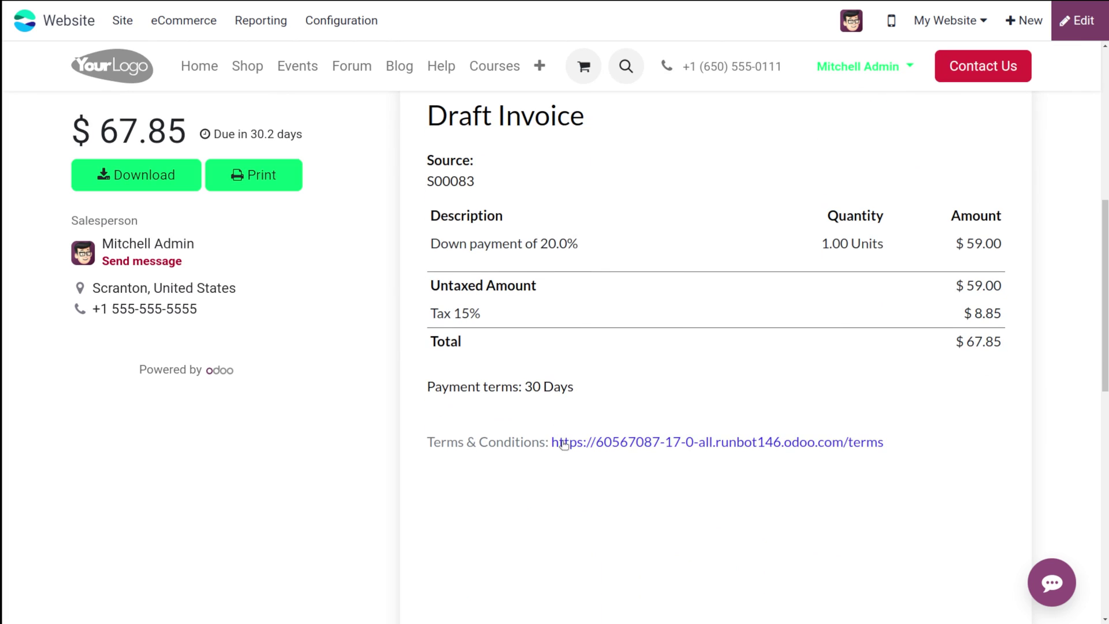
click(755, 443)
scroll(653, 291, down, 6)
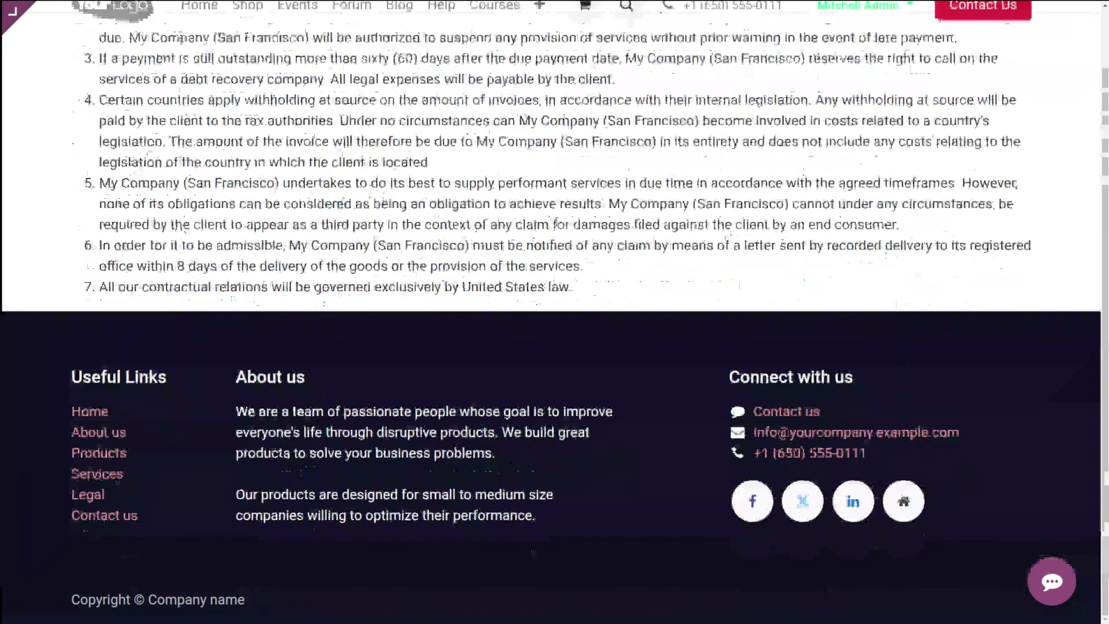
scroll(677, 72, up, 6)
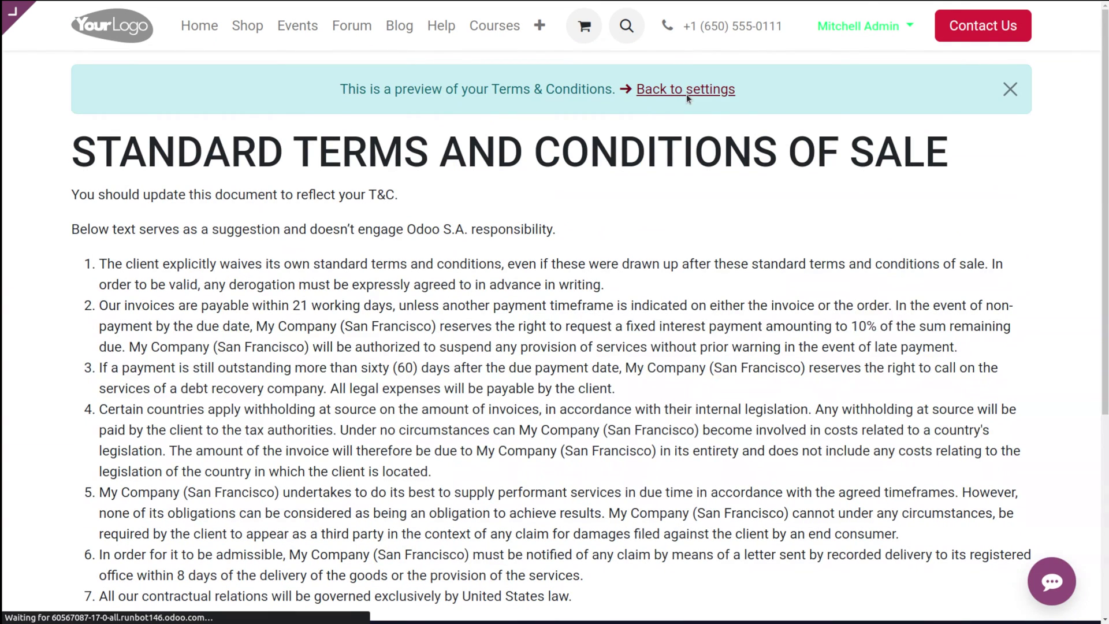